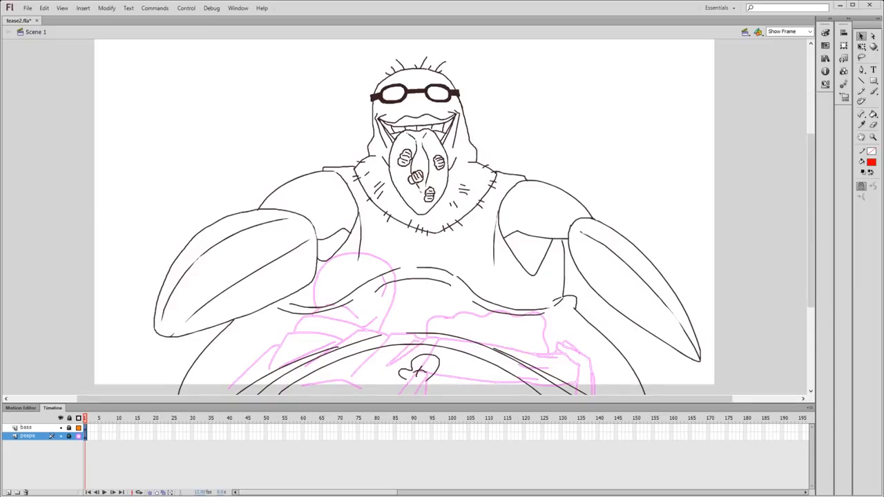
- Hide the peeps layer and set the stroke colour to green
key("Escape")
left_click_drag(85, 429, 85, 437)
key("ctrl+shift+a")
left_click(842, 199)
left_click(844, 188)
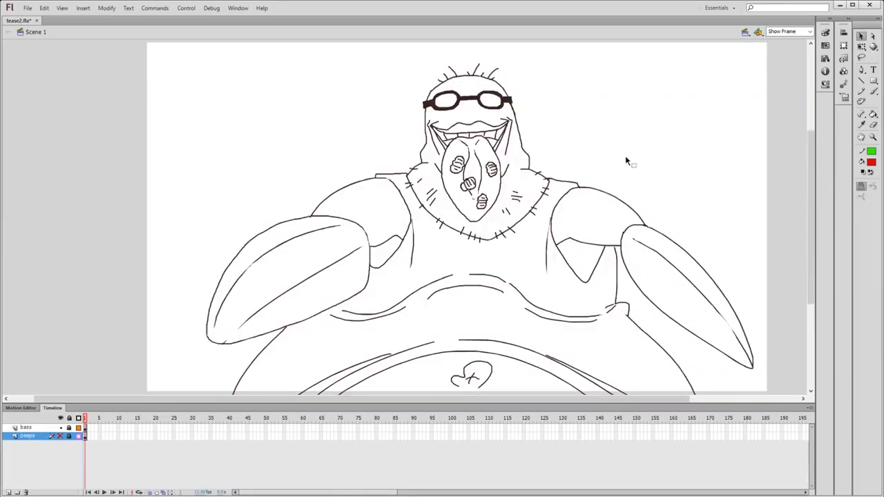
- Unlock the bass layer and select its first frame, with the Pencil as the active tool
mouse_move(655, 190)
left_mouse_down()
mouse_move(574, 113)
mouse_move(587, 199)
left_mouse_up()
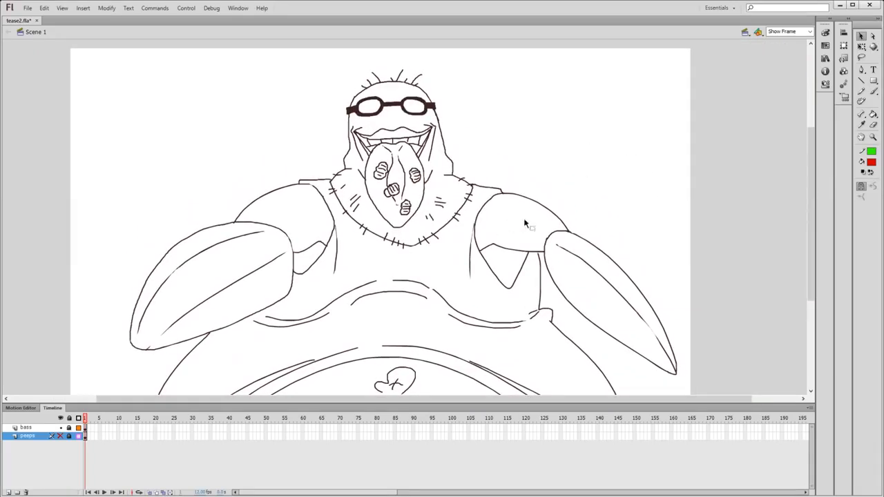
left_click_drag(644, 170, 693, 148)
left_click_drag(502, 124, 467, 152)
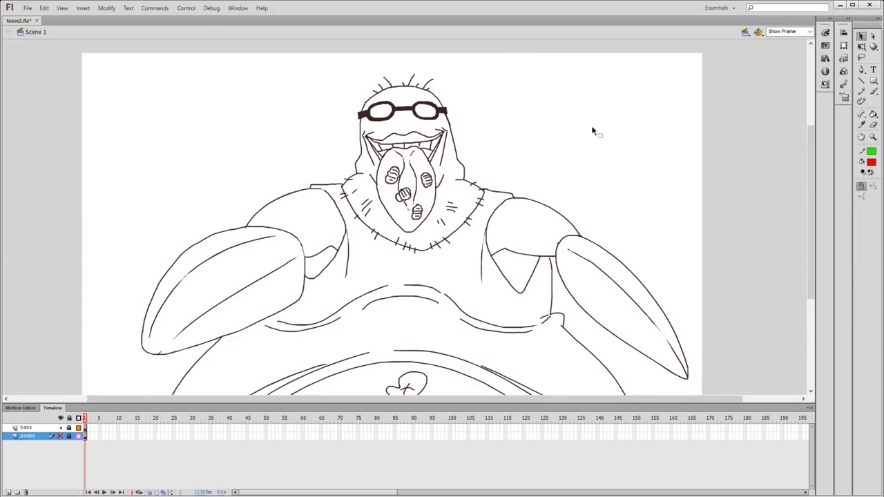
key("y")
left_click(69, 428)
left_click(85, 428)
- Draw a green freehand pencil spiral beside the character's head and undo it
mouse_move(507, 185)
left_mouse_down()
mouse_move(631, 128)
mouse_move(593, 152)
left_mouse_up()
key("ctrl+z")
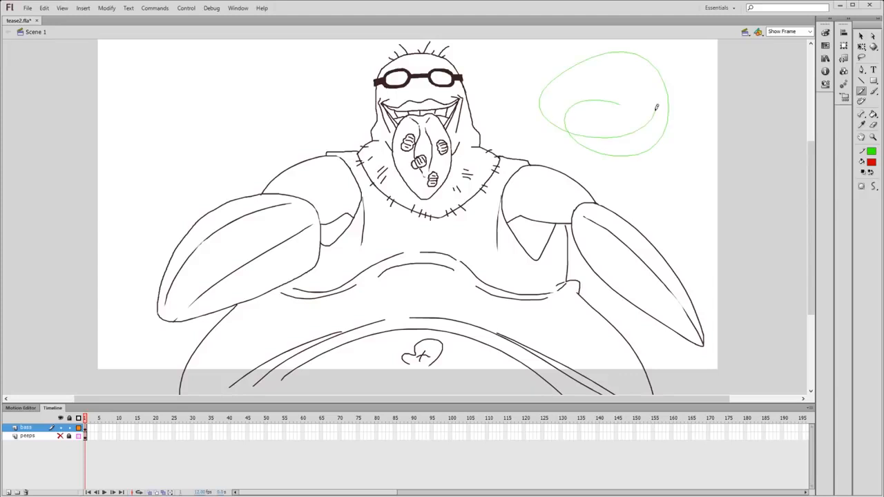
left_click_drag(621, 98, 599, 111)
mouse_move(604, 145)
left_mouse_down()
mouse_move(607, 120)
mouse_move(596, 125)
mouse_move(612, 112)
left_mouse_up()
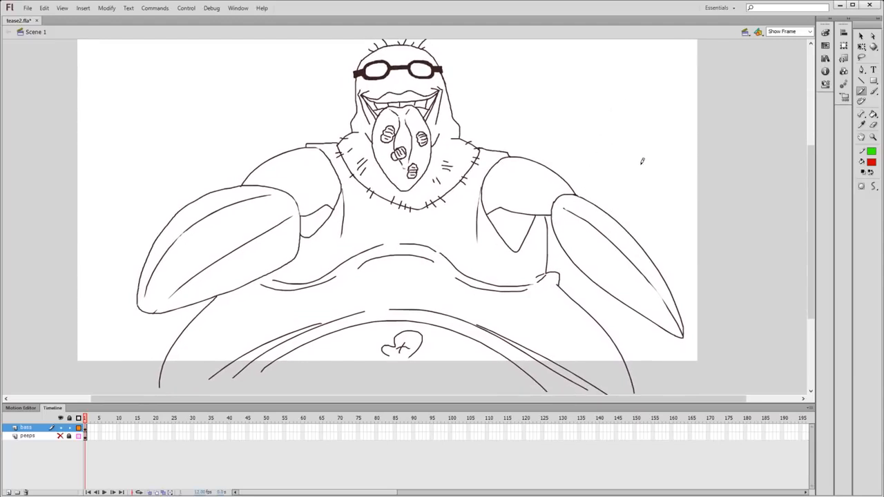
- Draw a long green pencil line just below the stage to close off the character's open body outline
key("k")
mouse_move(578, 136)
left_mouse_down()
mouse_move(564, 178)
mouse_move(583, 120)
mouse_move(569, 120)
mouse_move(543, 144)
mouse_move(546, 131)
mouse_move(594, 132)
mouse_move(573, 181)
mouse_move(606, 229)
mouse_move(590, 122)
mouse_move(536, 158)
left_mouse_up()
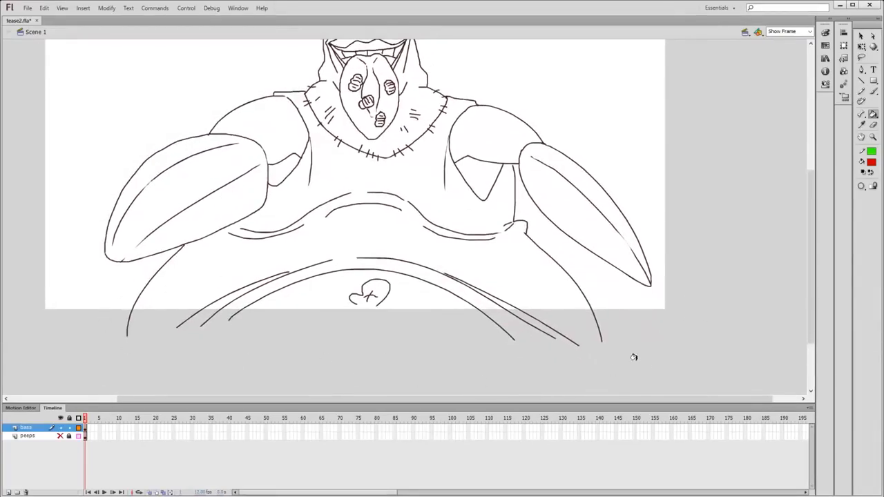
key("y")
left_click_drag(102, 325, 784, 325)
mouse_move(519, 246)
left_mouse_down()
mouse_move(487, 267)
mouse_move(506, 297)
mouse_move(513, 291)
left_mouse_up()
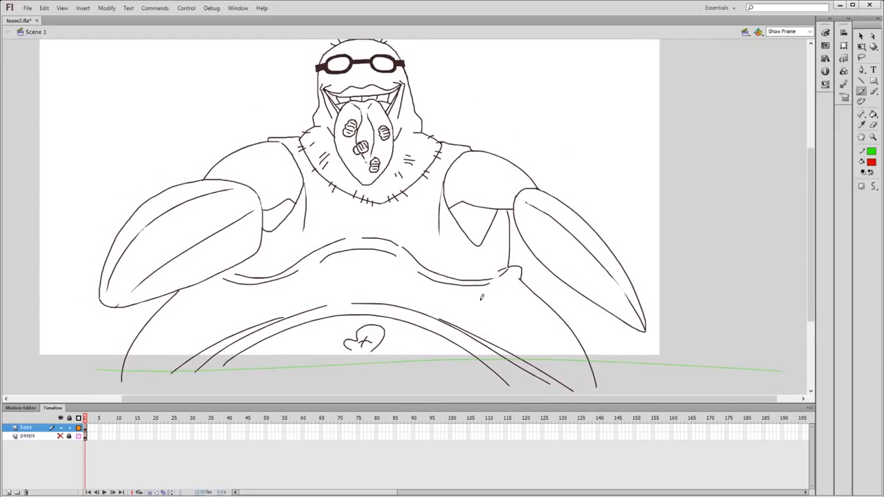
- Try filling both upper arms and both claws with red using the Paint Bucket, and undo the fills
key("k")
left_click(243, 181)
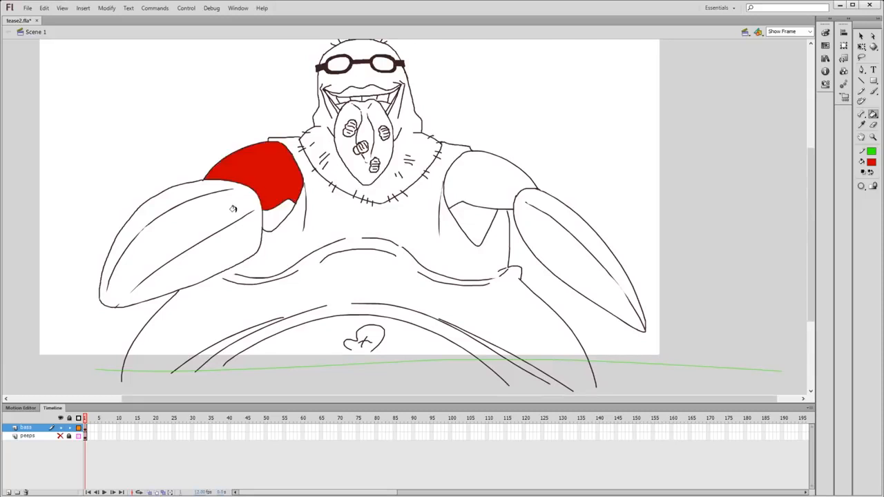
left_click(233, 209)
left_click(498, 171)
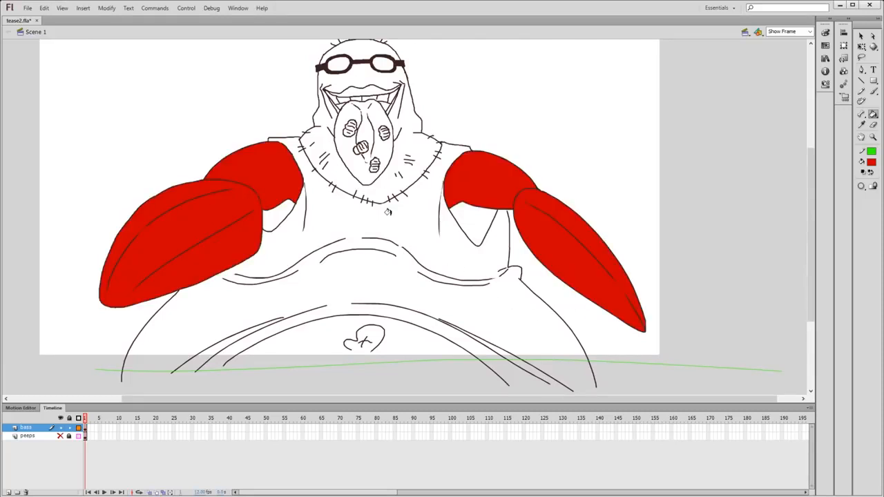
key("ctrl+z")
key("ctrl+z")
key("ctrl+z")
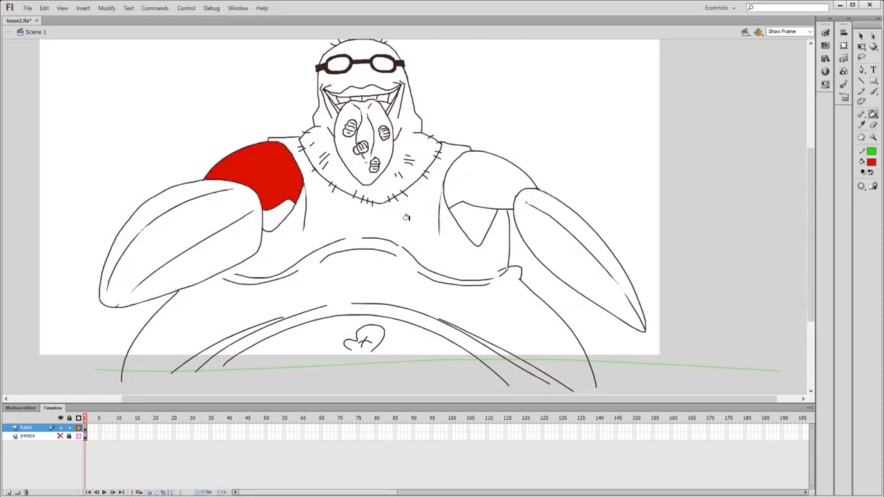
key("ctrl+z")
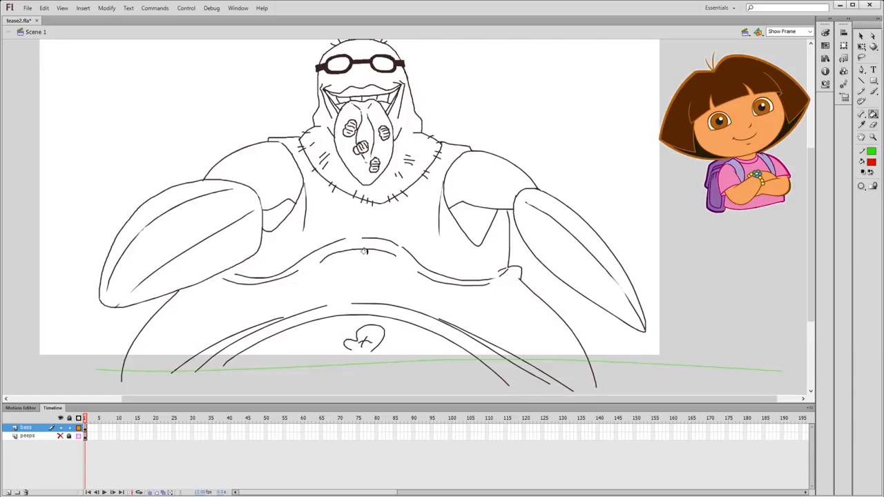
- Circle the outline gap between the armpit and the claw with the red Brush, and undo the mark
key("b")
mouse_move(516, 197)
left_mouse_down()
mouse_move(516, 232)
mouse_move(492, 223)
mouse_move(488, 243)
mouse_move(494, 234)
mouse_move(481, 237)
mouse_move(489, 243)
left_mouse_up()
key("ctrl+z")
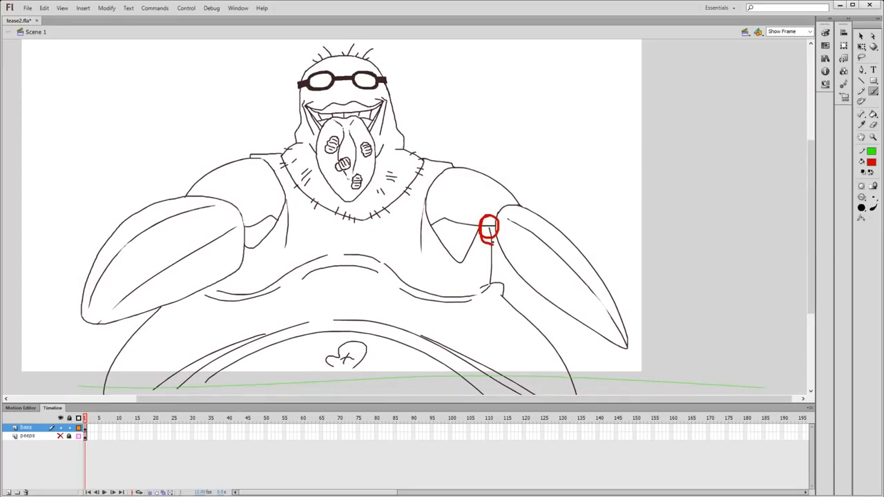
key("ctrl+z")
- Examine the armpit outline at 800% and 400% magnification to locate the gap beside the claw
left_click(795, 32)
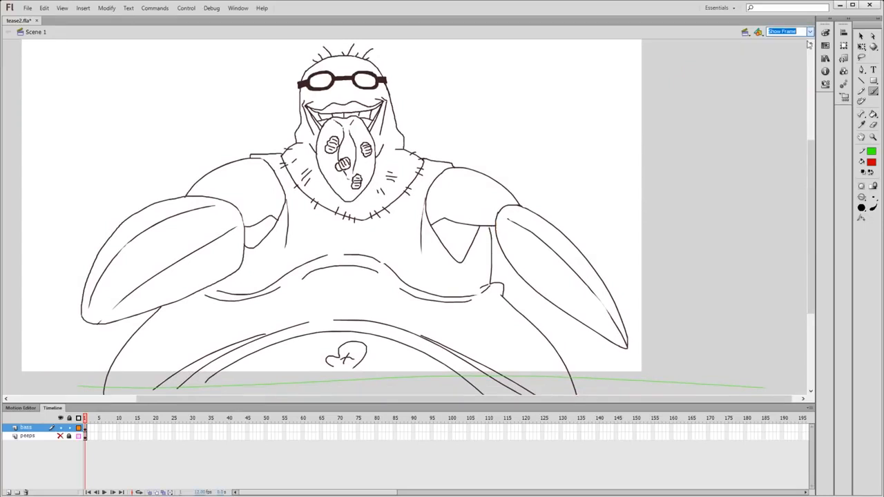
left_click(793, 93)
left_click_drag(689, 162, 345, 247)
left_click_drag(684, 135, 138, 200)
left_click_drag(729, 186, 325, 76)
left_click_drag(656, 180, 366, 73)
left_click_drag(546, 209, 394, 124)
left_click_drag(470, 353, 529, 86)
left_click_drag(667, 329, 347, 53)
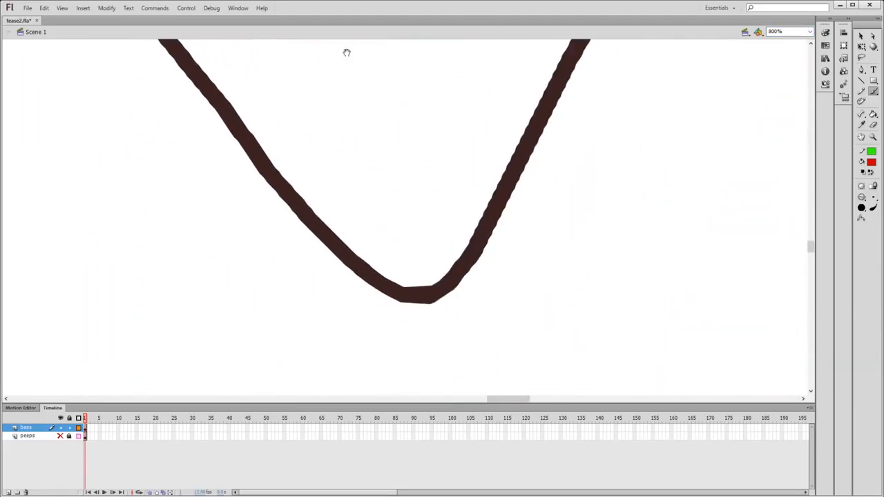
left_click(793, 31)
type("400")
key("Return")
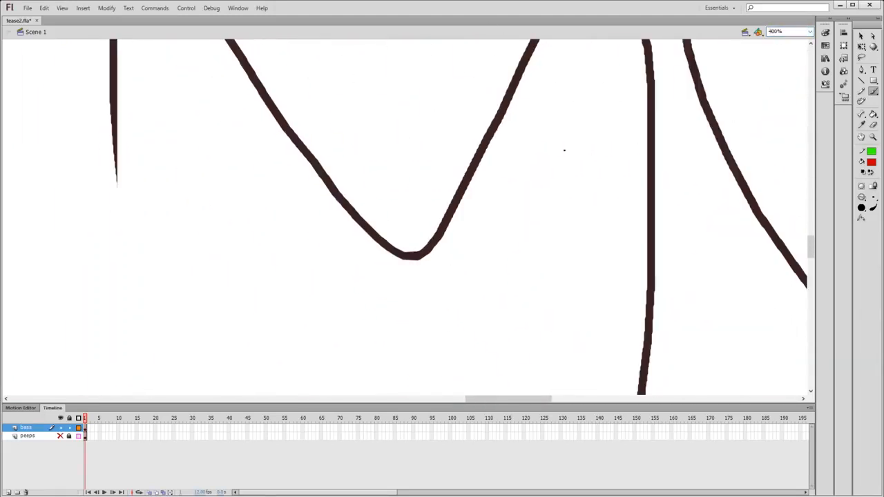
left_click_drag(585, 153, 408, 295)
left_click_drag(550, 222, 509, 301)
- Bridge the gap under the upper arm with a red brush dab, fill the shirt with red, and undo the changes
mouse_move(419, 197)
left_mouse_down()
mouse_move(418, 212)
mouse_move(421, 196)
mouse_move(429, 202)
left_mouse_up()
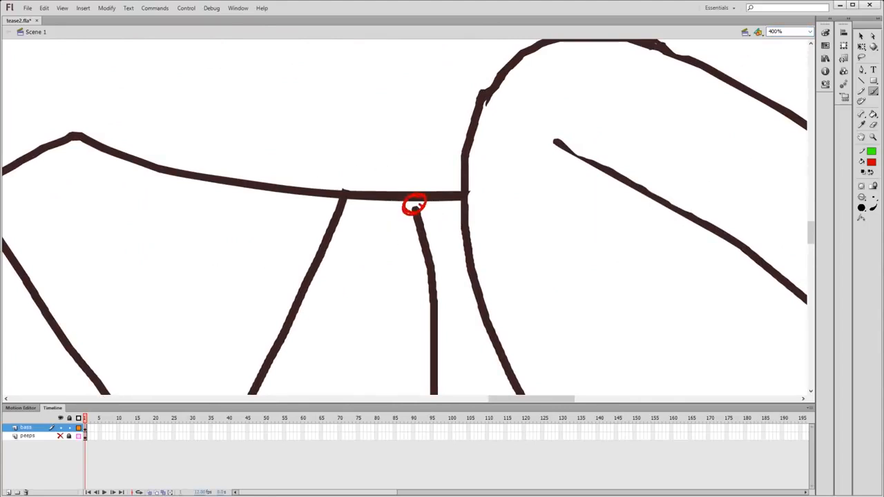
key("ctrl+z")
key("k")
left_click(395, 230)
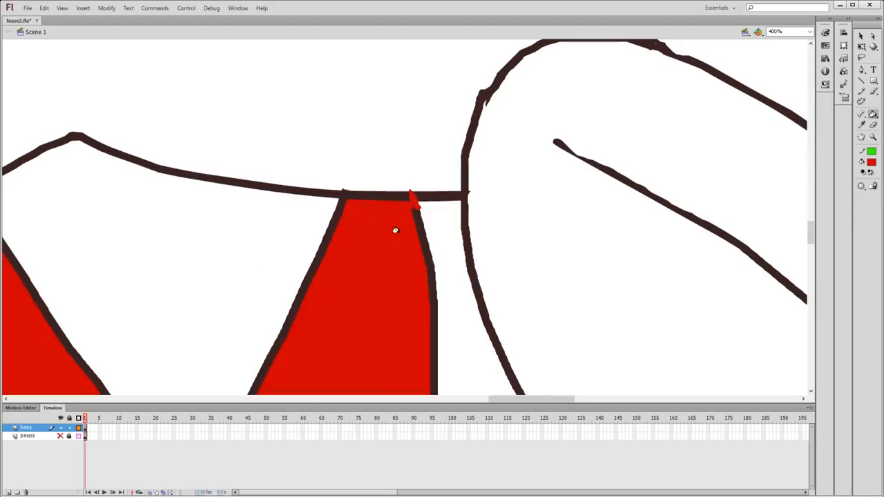
left_click(809, 31)
left_click(795, 53)
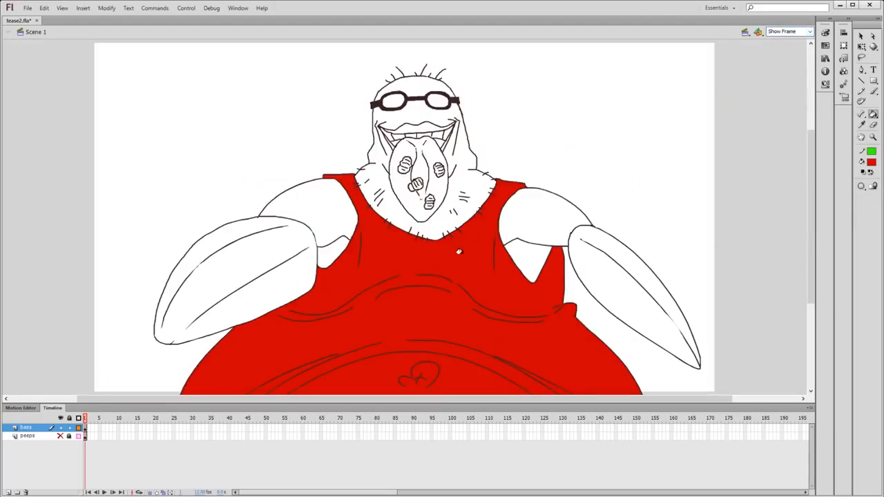
key("ctrl+z")
- Draw a green pencil line across the belly outlines below the stage, redoing it once so it spans the whole body
key("y")
mouse_move(459, 202)
left_mouse_down()
mouse_move(468, 221)
mouse_move(516, 162)
left_mouse_up()
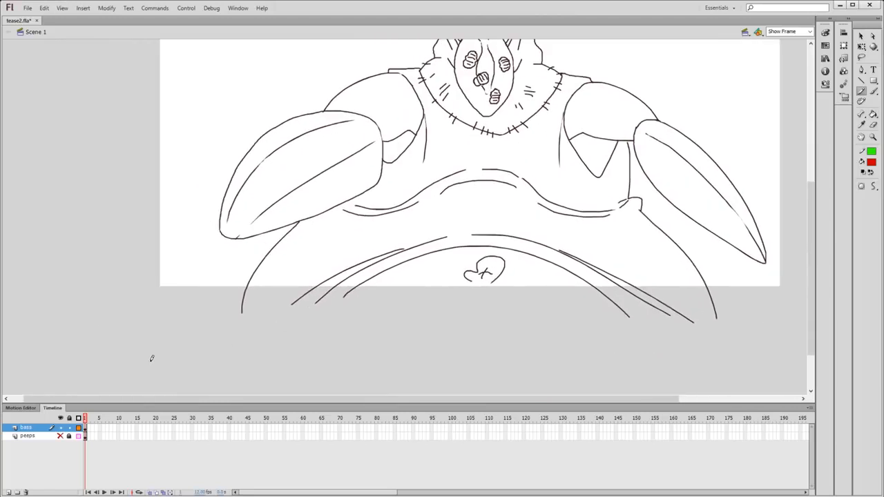
left_click_drag(248, 297, 601, 292)
key("ctrl+z")
left_click_drag(215, 292, 764, 297)
left_click_drag(524, 254, 442, 318)
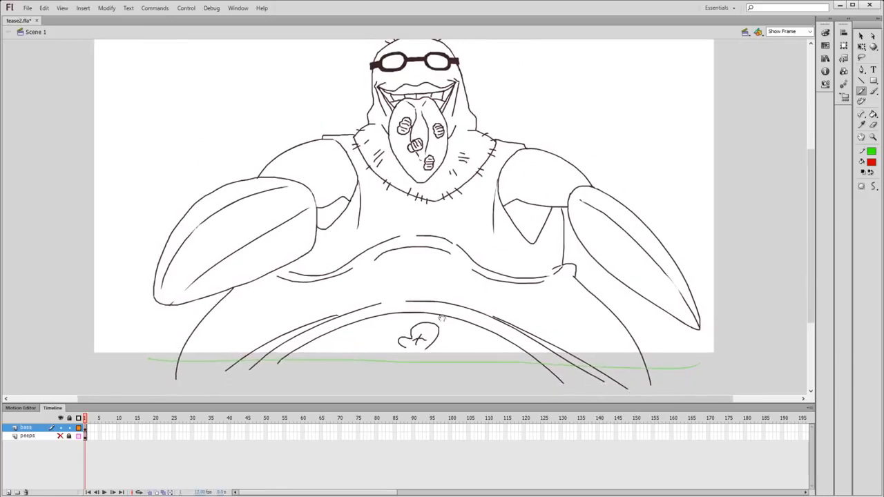
- Paint a red smiley face with two eyes and a thick mouth over the stage's upper-left corner using the Brush
scroll(492, 207, "up", 3)
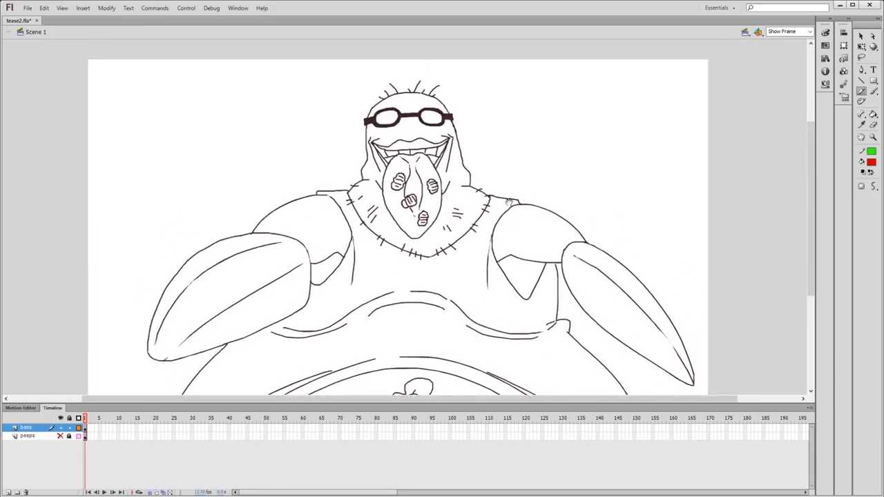
key("b")
left_click_drag(165, 70, 119, 88)
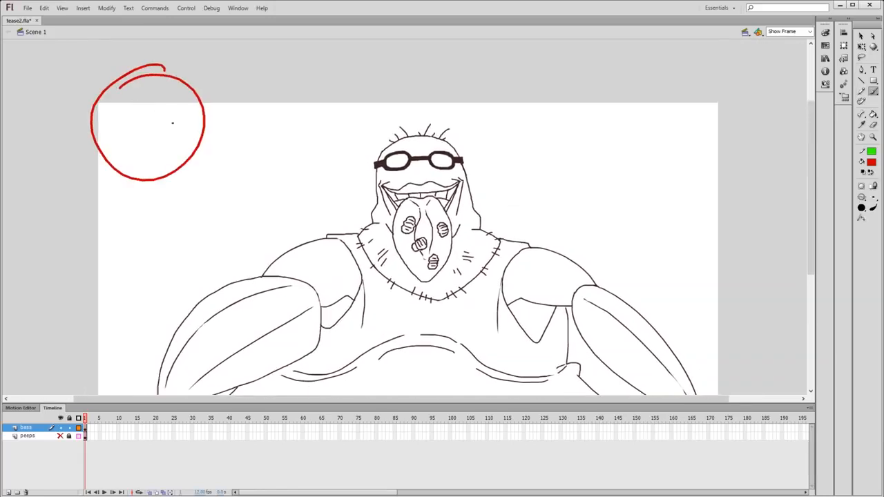
left_click_drag(164, 68, 84, 101)
left_click_drag(144, 102, 142, 125)
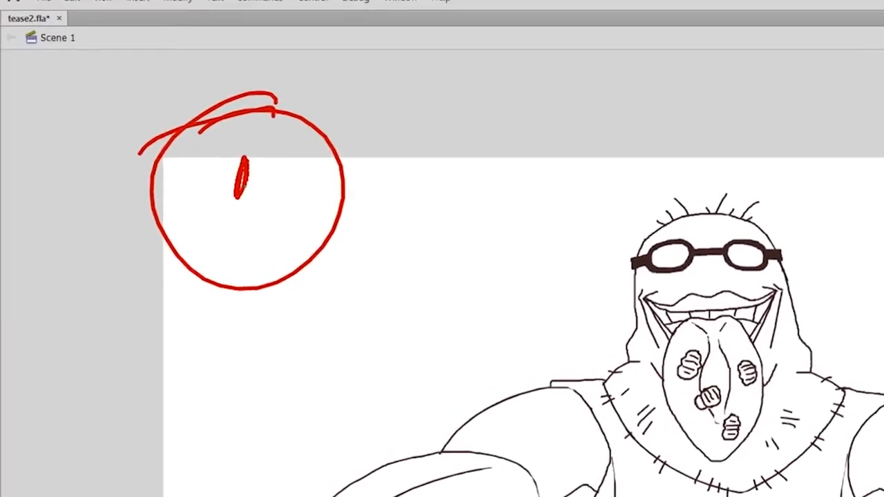
mouse_move(306, 175)
left_mouse_down()
mouse_move(298, 225)
mouse_move(303, 200)
left_mouse_up()
left_click_drag(208, 230, 304, 247)
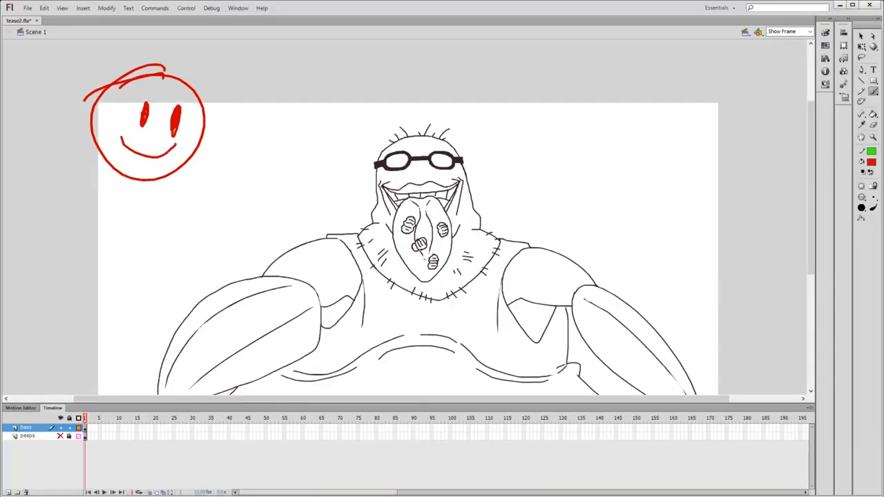
left_click_drag(176, 145, 125, 148)
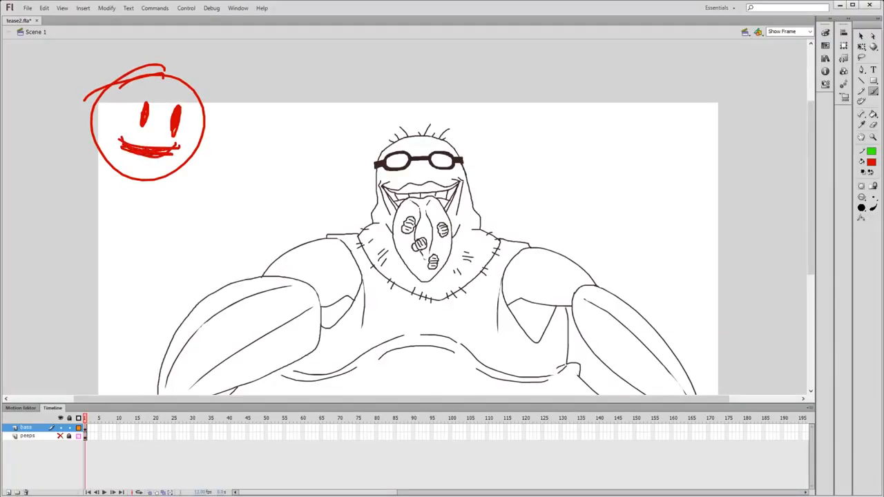
- Scribble red zigzag brush strokes between the smiley face and the character's head
left_click_drag(205, 151, 239, 163)
mouse_move(165, 223)
left_mouse_down()
mouse_move(220, 283)
mouse_move(284, 265)
mouse_move(349, 197)
left_mouse_up()
left_click_drag(283, 161, 381, 152)
left_click_drag(381, 152, 320, 97)
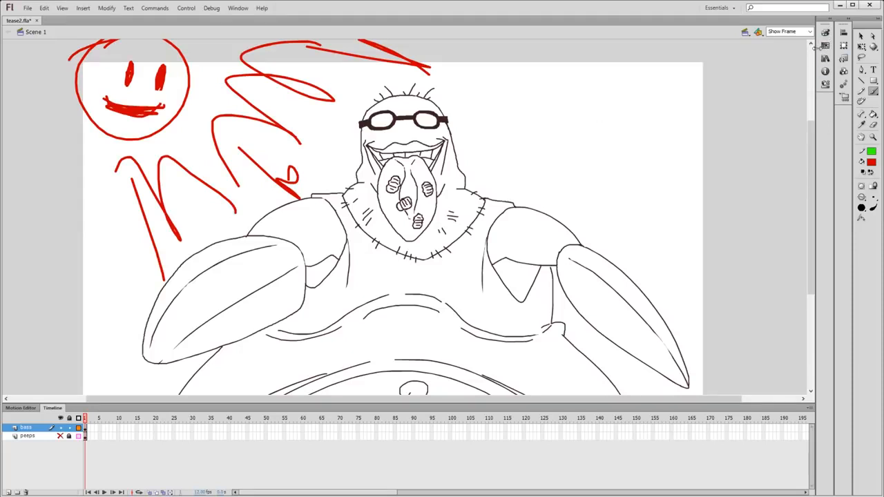
- Change the fill colour to brick red and try it on the character's head and arms with the Paint Bucket
key("k")
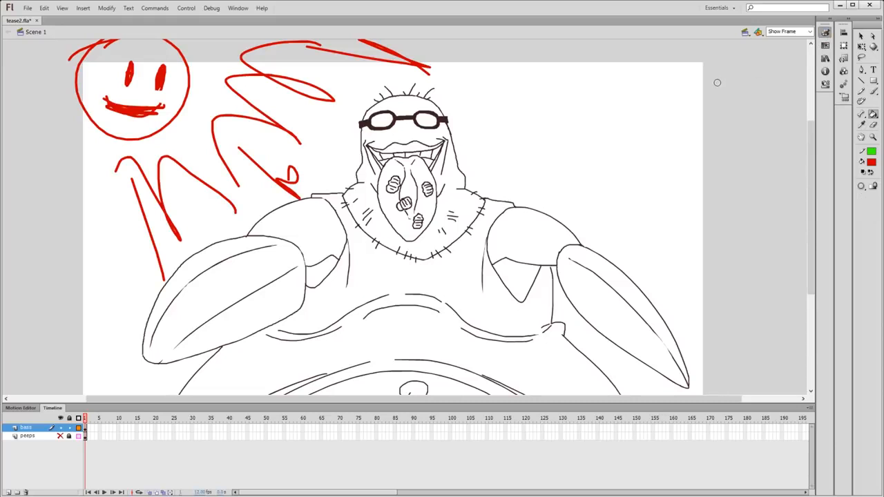
left_click(368, 221)
left_click(294, 223)
key("y")
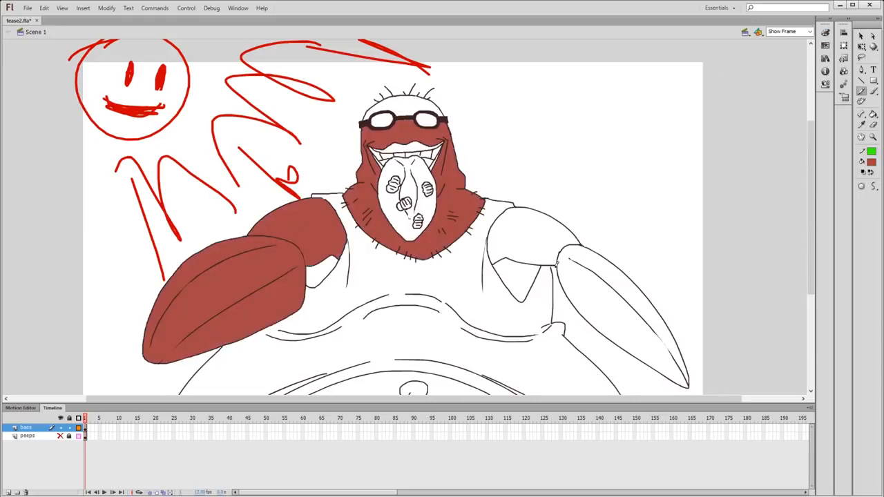
key("k")
left_click(536, 294)
left_click(520, 240)
- Undo the brick-red test fills on the character
key("ctrl+z")
key("ctrl+z")
key("ctrl+z")
key("ctrl+z")
key("ctrl+z")
key("ctrl+z")
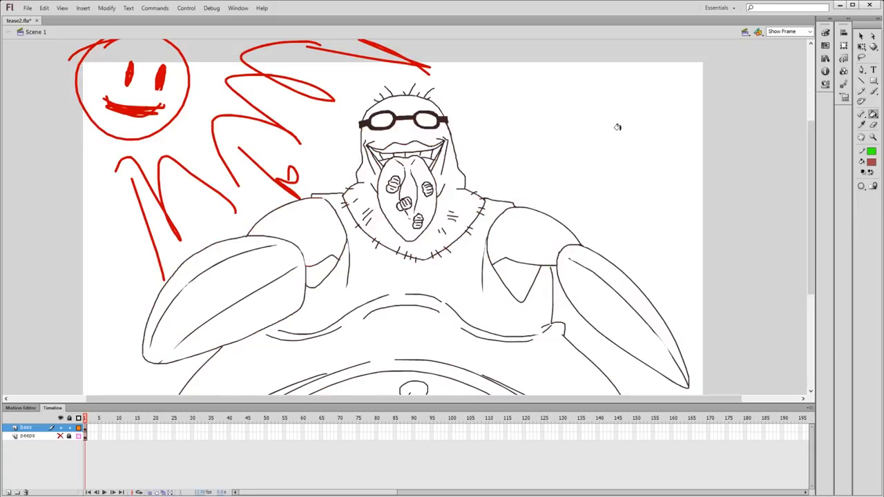
- Brush a closed brick-red loop on the empty stage beside the head and fill it as a colour swatch
key("b")
mouse_move(618, 110)
left_mouse_down()
mouse_move(653, 88)
mouse_move(620, 109)
left_mouse_up()
key("k")
left_click(633, 123)
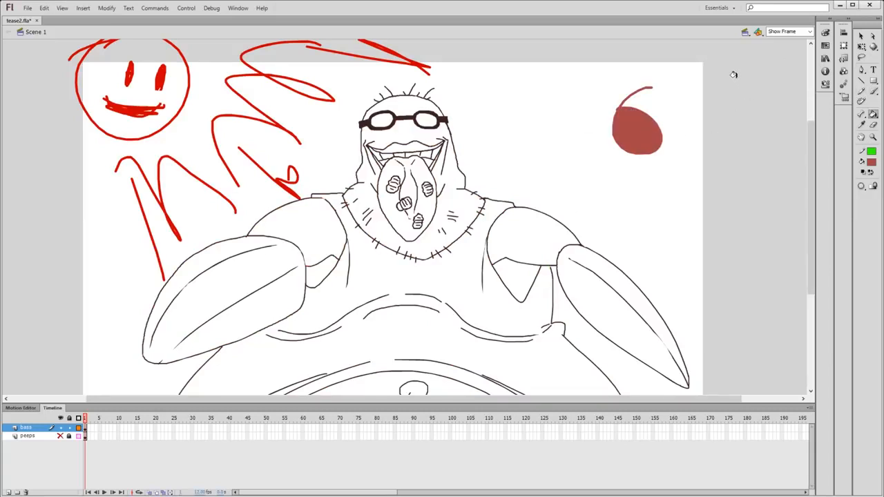
- Pick a dark brown fill colour, brush a closed loop below the brick-red swatch and fill it
key("y")
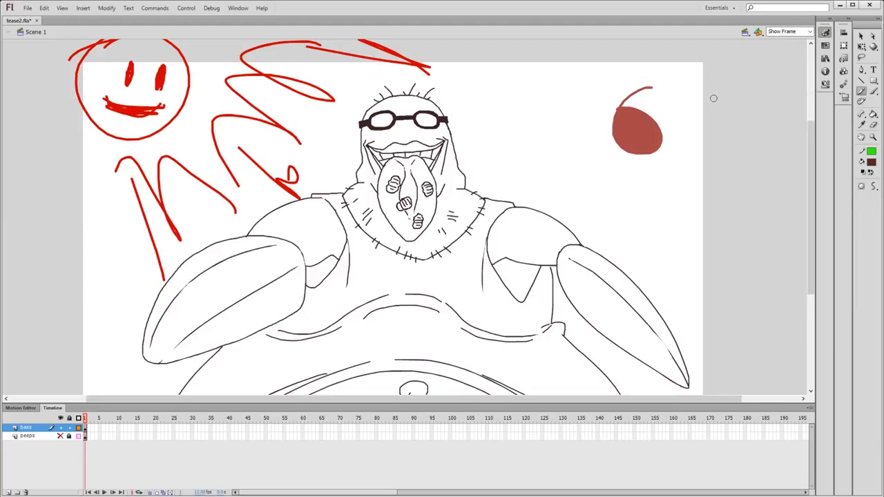
key("b")
left_click_drag(666, 172, 636, 177)
key("k")
left_click(643, 199)
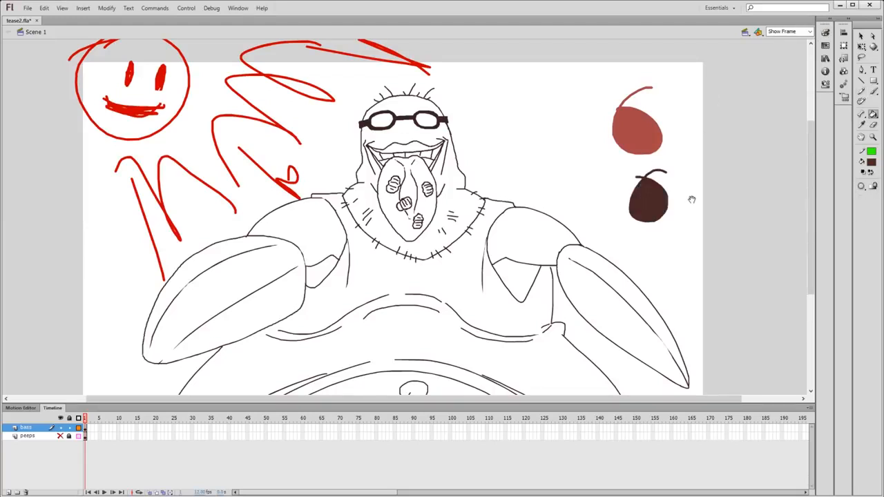
- Pick a blue-grey fill colour, brush a small closed loop between the head and the brick-red swatch, and fill it
mouse_move(692, 193)
left_mouse_down()
mouse_move(686, 153)
mouse_move(702, 195)
left_mouse_up()
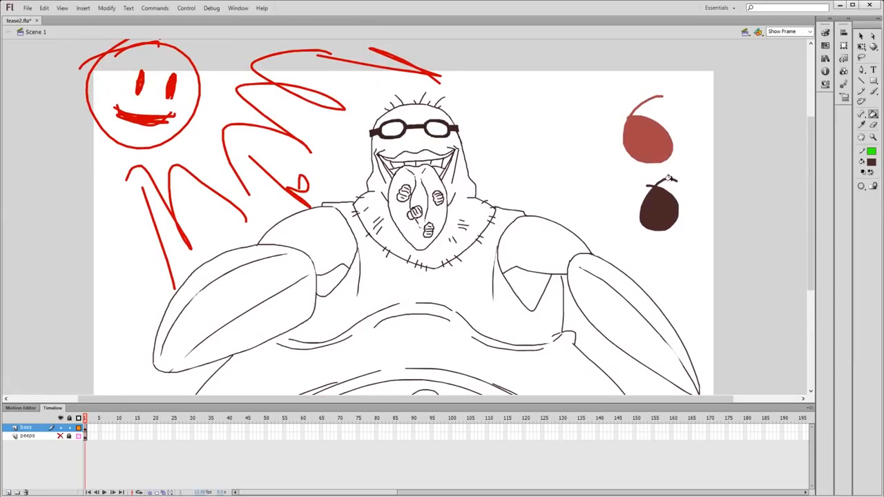
key("b")
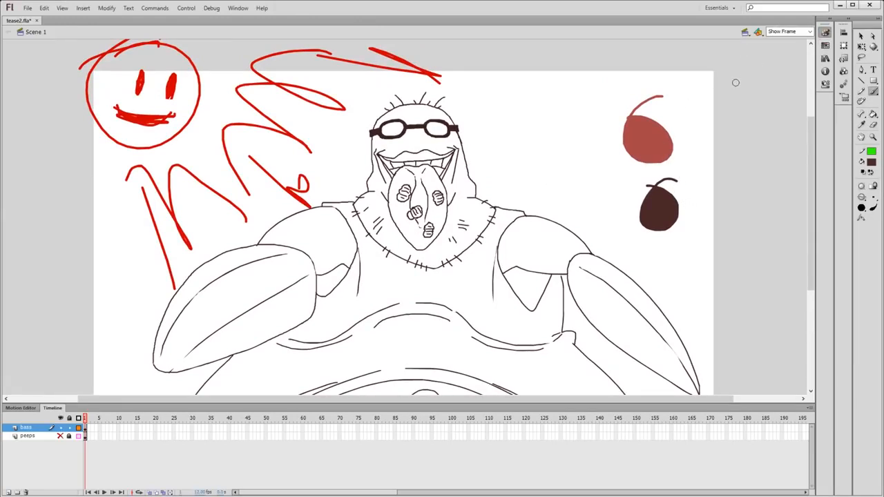
left_click(748, 91)
left_click(748, 96)
key("y")
left_click_drag(575, 115, 547, 140)
left_click(563, 150)
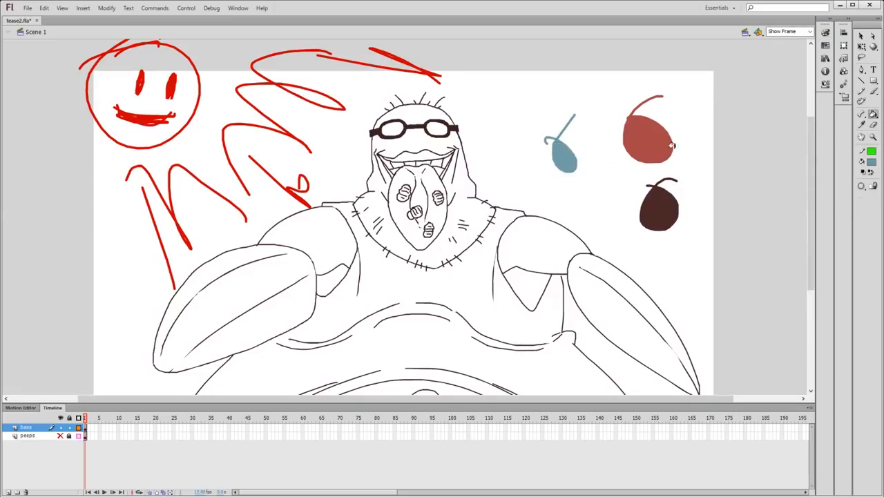
- Undo the blue-grey swatch and sample the dark brown swatch as the fill colour
key("ctrl+z")
key("ctrl+z")
left_click(669, 205)
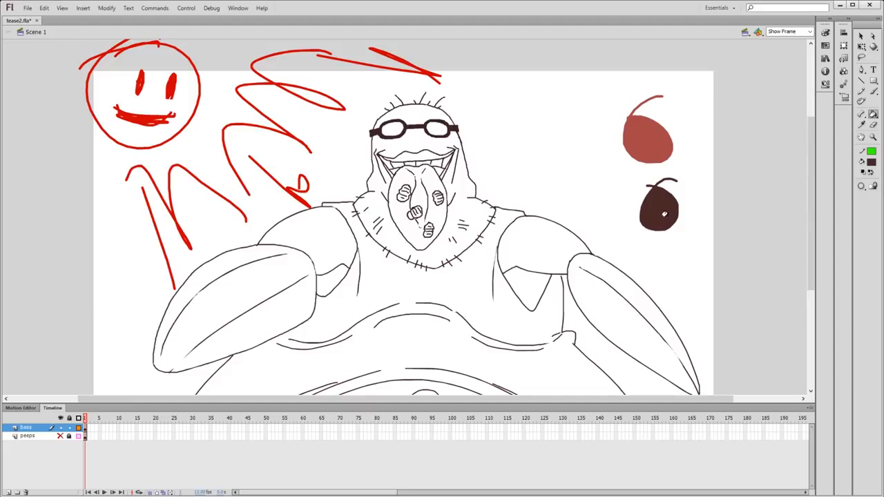
- Draw a thin green pencil line lengthwise along the character's left-hand forearm to mark the shadow boundary
left_click_drag(673, 246, 706, 202)
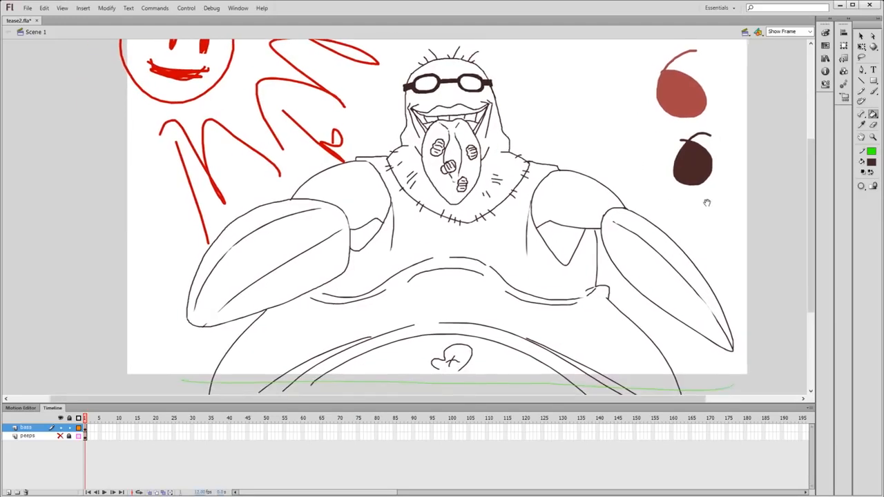
left_click_drag(352, 139, 405, 145)
key("t")
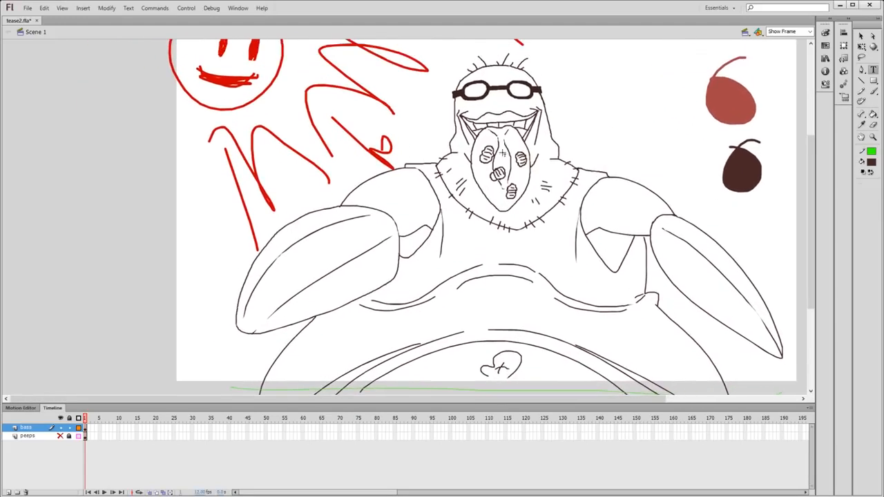
key("y")
mouse_move(665, 325)
left_mouse_down()
mouse_move(626, 263)
mouse_move(665, 324)
mouse_move(642, 250)
left_mouse_up()
left_click_drag(604, 228, 624, 306)
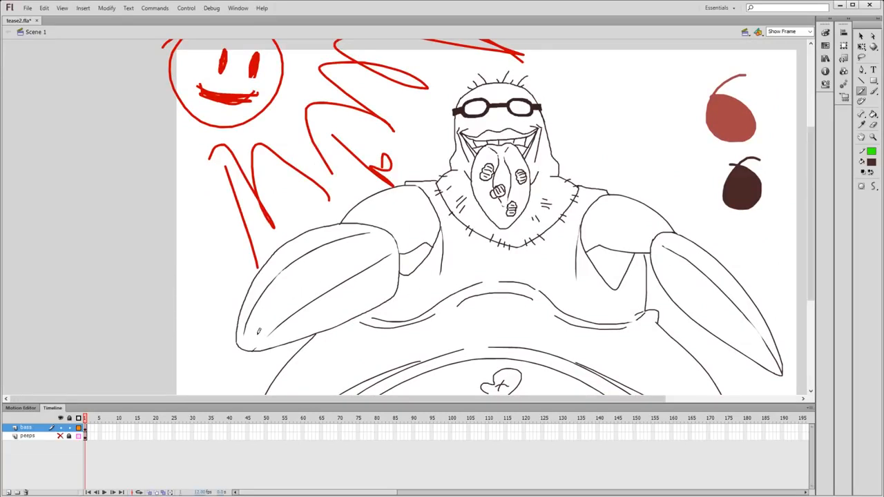
mouse_move(232, 371)
left_mouse_down()
mouse_move(325, 268)
mouse_move(418, 235)
left_mouse_up()
left_click_drag(361, 319, 344, 260)
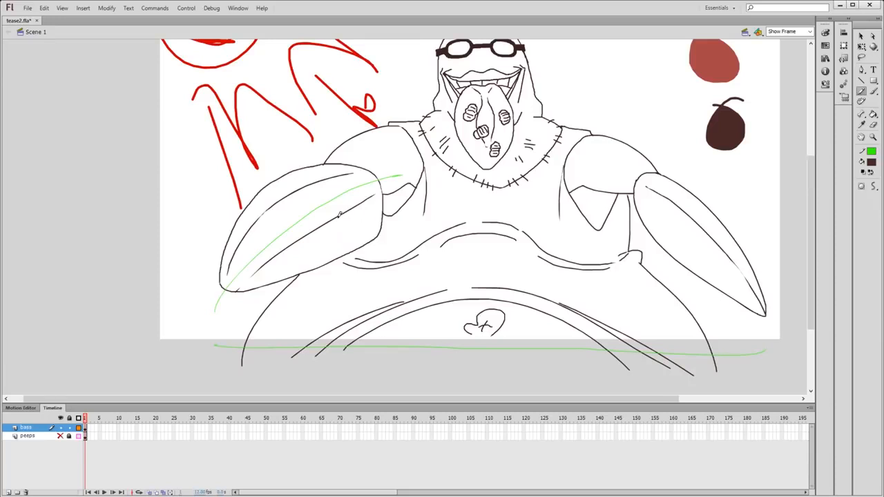
- Erase the ends of the green forearm line that overshoot the outline
left_click_drag(400, 176, 383, 212)
key("e")
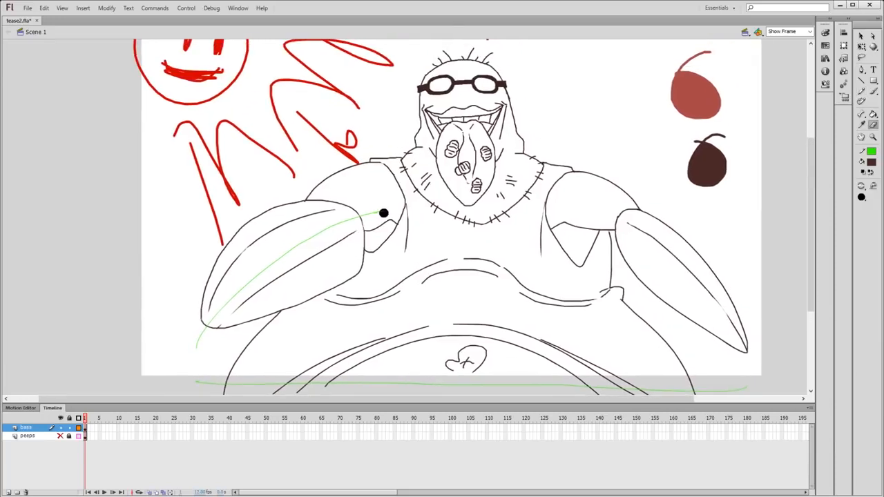
left_click(200, 340)
left_click(367, 215)
left_click(878, 206)
- Draw a green shadow boundary across the left-hand upper arm, reaching the fur collar
key("y")
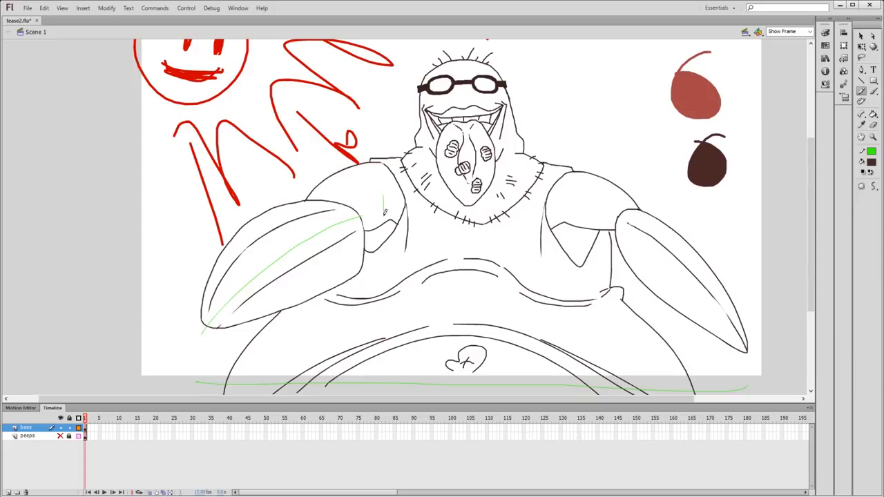
scroll(387, 207, "up", 2)
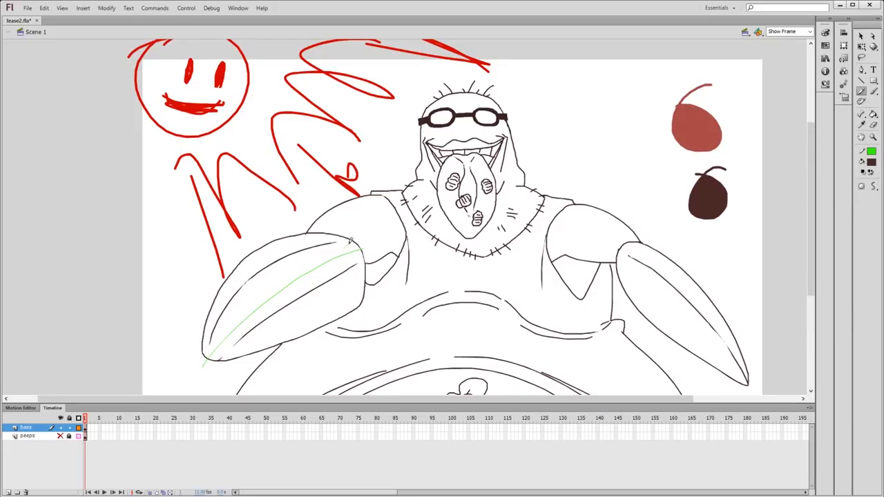
mouse_move(351, 248)
left_mouse_down()
mouse_move(372, 232)
mouse_move(412, 222)
left_mouse_up()
left_click_drag(402, 267, 368, 232)
- Draw green shadow boundaries across the other shoulder and forearm, down the face and tongue, at the collar and over the navel
left_click_drag(456, 178, 418, 212)
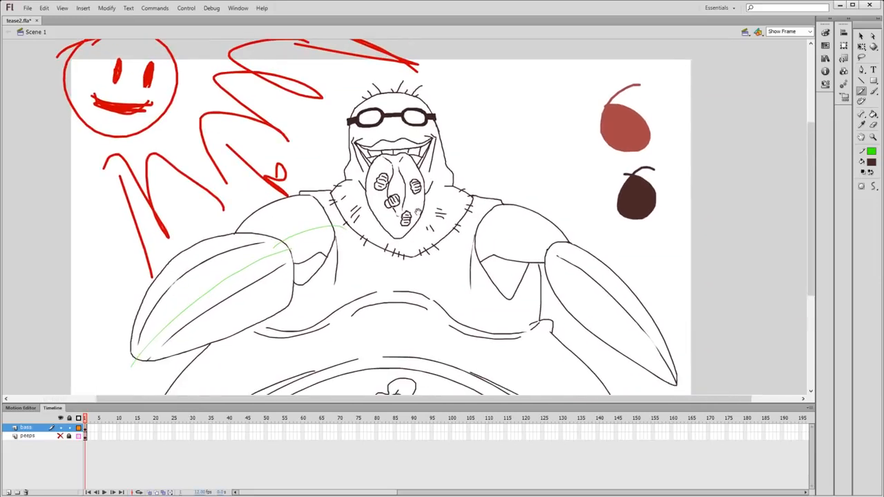
left_click_drag(374, 237, 404, 242)
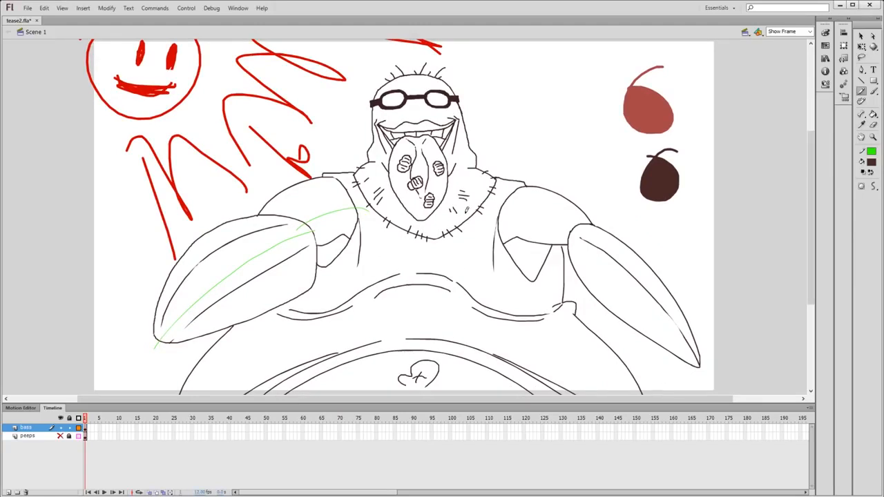
left_click_drag(396, 302, 416, 197)
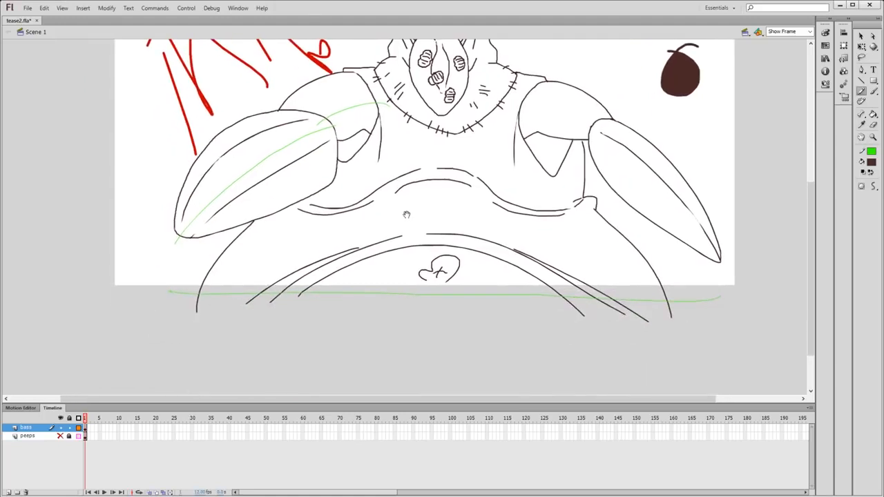
left_click_drag(479, 259, 474, 291)
left_click_drag(668, 277, 637, 308)
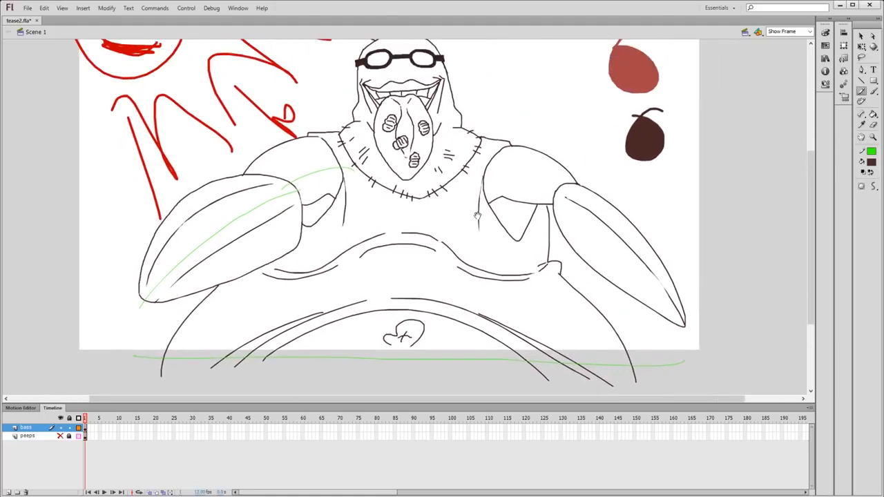
left_click_drag(555, 159, 508, 209)
left_click_drag(503, 260, 556, 239)
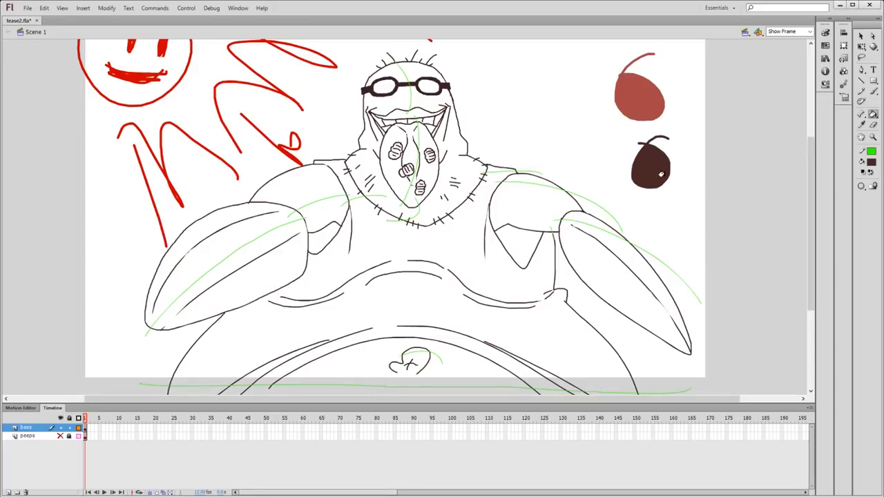
- Fill the shadow areas of both forearms, upper arms and armpits with dark brown
left_click(278, 258)
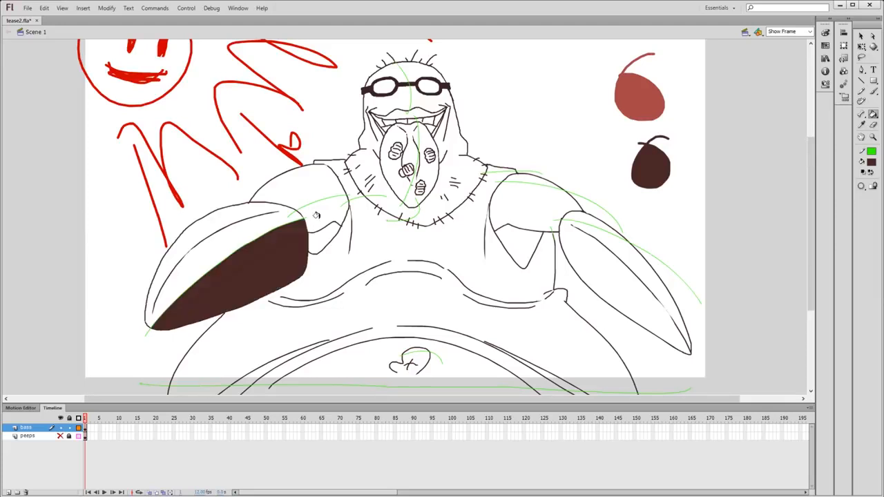
left_click(316, 214)
left_click(324, 237)
scroll(518, 221, "down", 1)
left_click(534, 175)
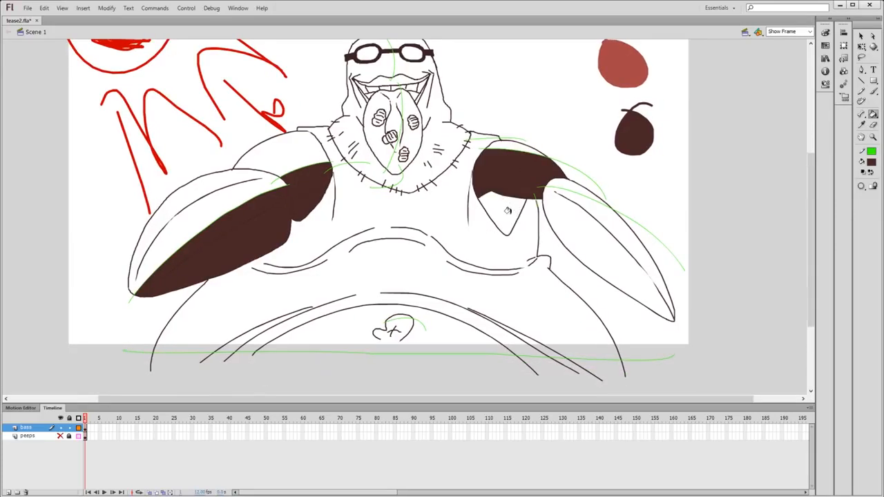
left_click(508, 210)
left_click(574, 226)
- Fill the torso and belly down to the green closing line with dark brown
scroll(552, 236, "down", 1)
left_click(284, 257)
left_click(368, 304)
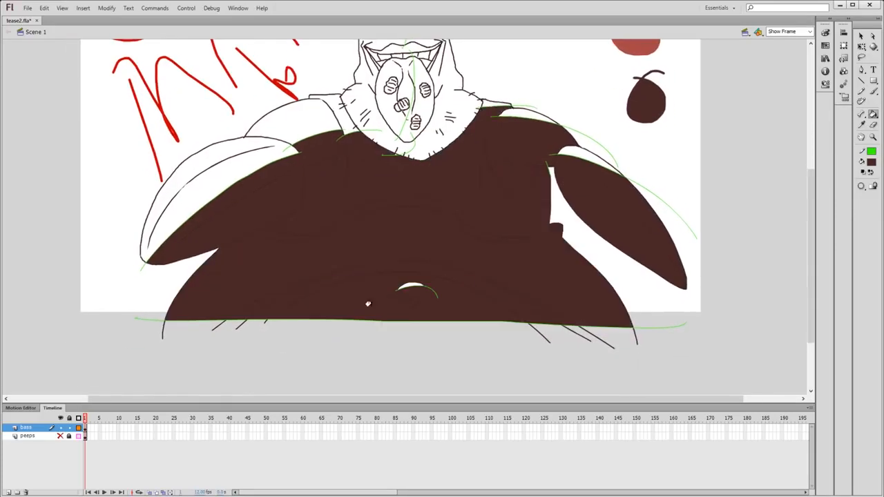
- Fill the shadow half of the head, collar and tongue with dark brown
scroll(414, 283, "up", 2)
left_click(420, 256)
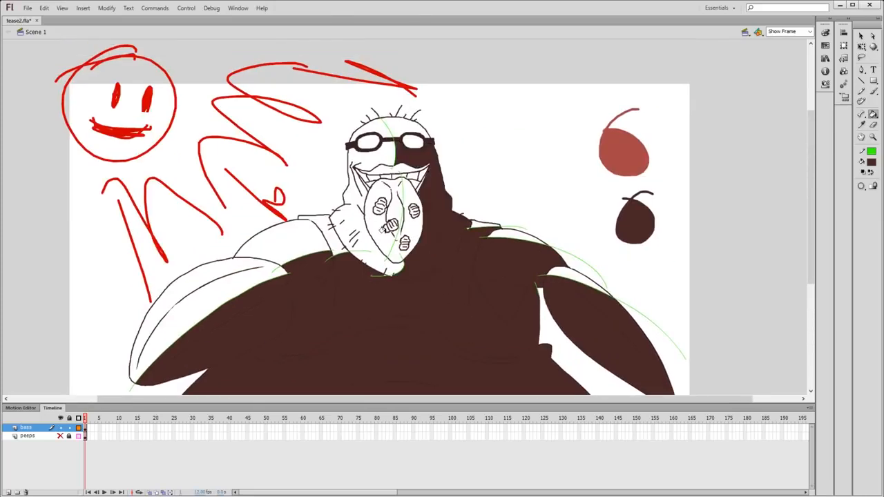
left_click(391, 245)
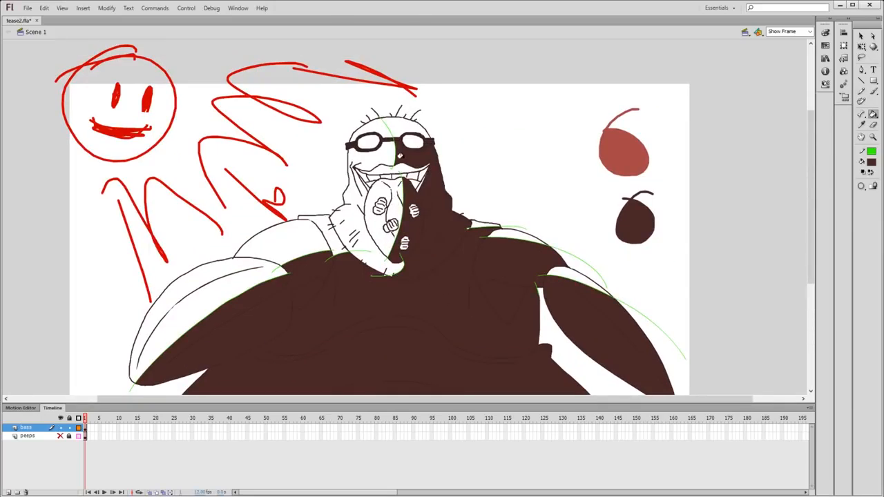
left_click(398, 126)
- Add a short green dividing line at the mouth and fill the mouth and teeth areas with dark brown
key("y")
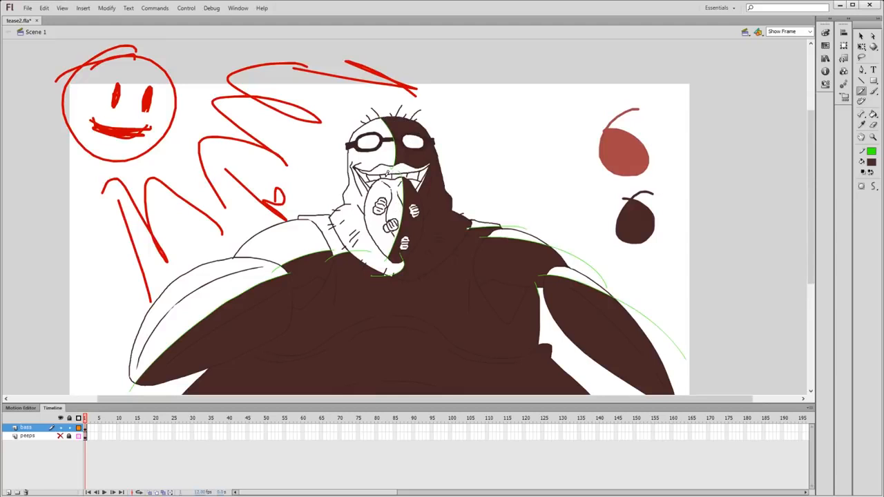
key("k")
left_click(418, 174)
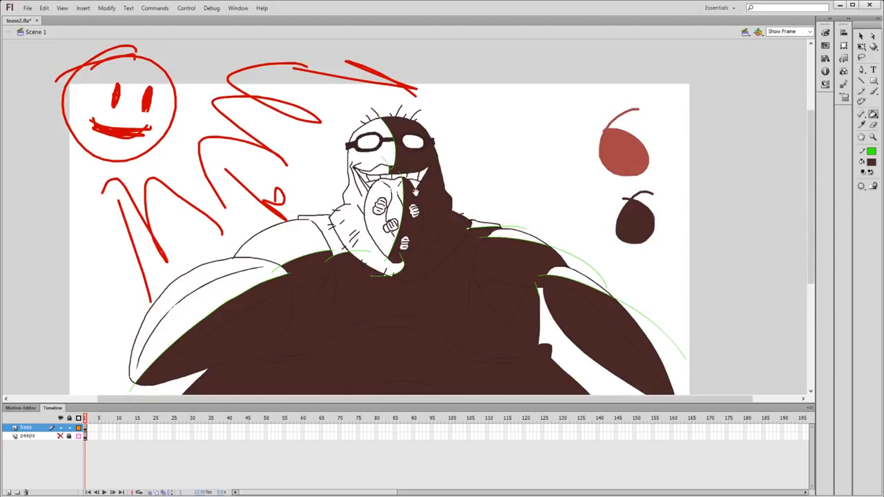
scroll(418, 174, "down", 1)
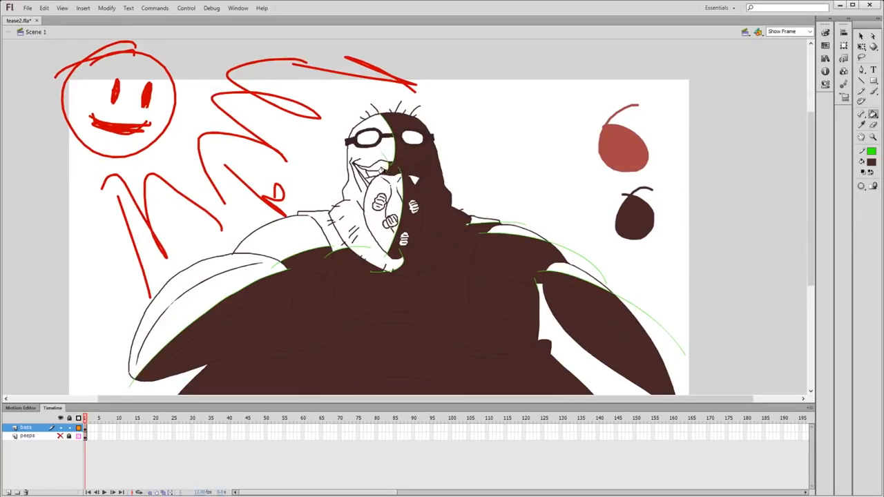
scroll(380, 168, "down", 3)
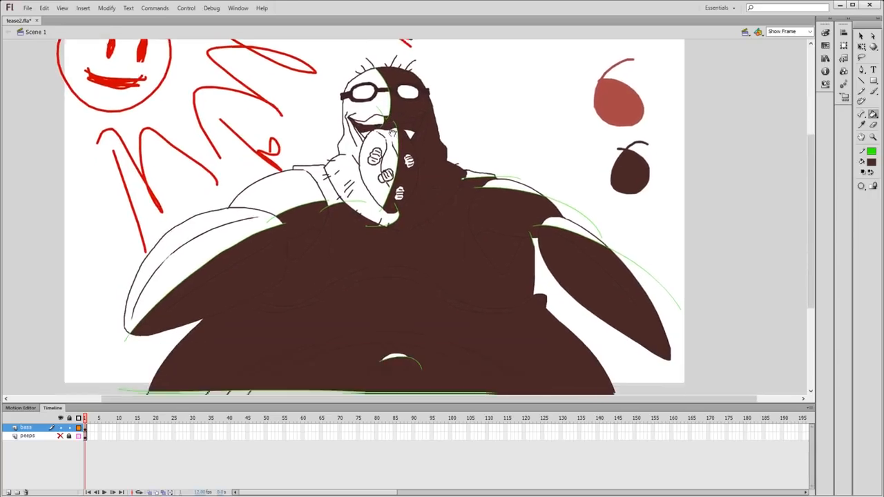
- Undo the last fill and fill the leftover white gap beside the mouth with dark brown
left_click_drag(392, 132, 415, 170)
left_click_drag(436, 271, 426, 236)
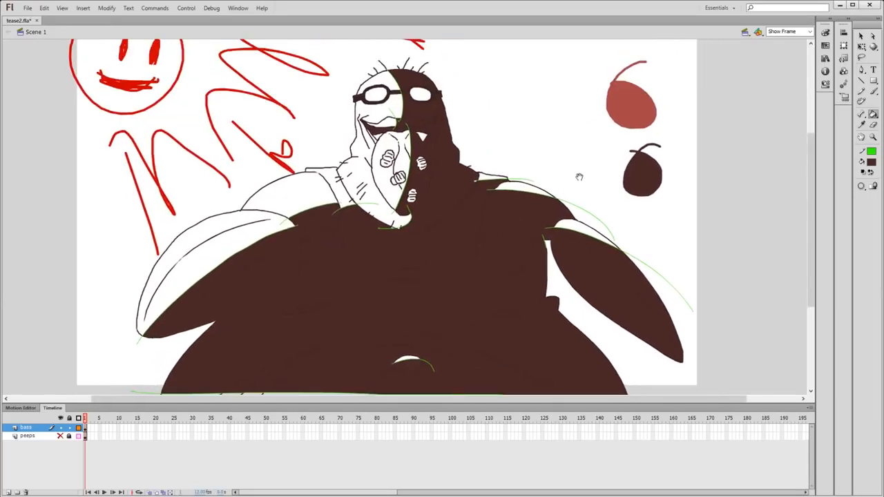
left_click_drag(579, 177, 586, 172)
mouse_move(499, 181)
left_mouse_down()
mouse_move(468, 135)
mouse_move(494, 193)
left_mouse_up()
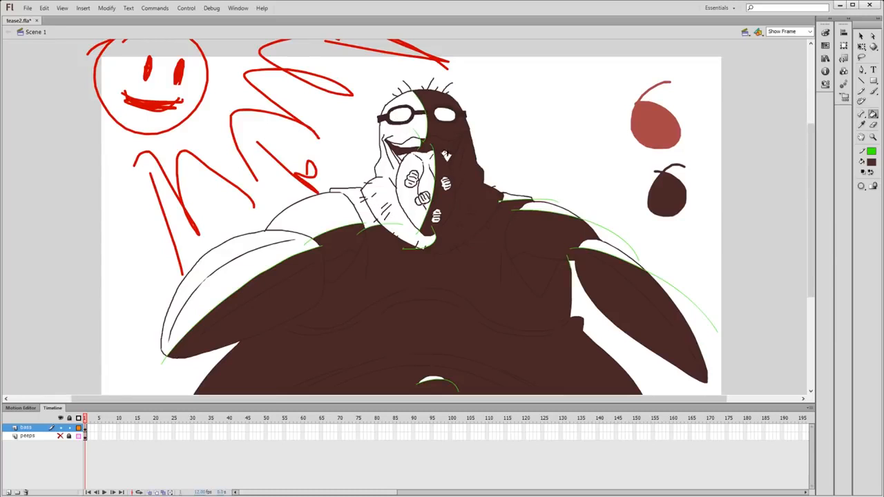
key("ctrl+z")
left_click(394, 148)
left_click(446, 156)
mouse_move(554, 170)
left_mouse_down()
mouse_move(541, 123)
mouse_move(542, 165)
left_mouse_up()
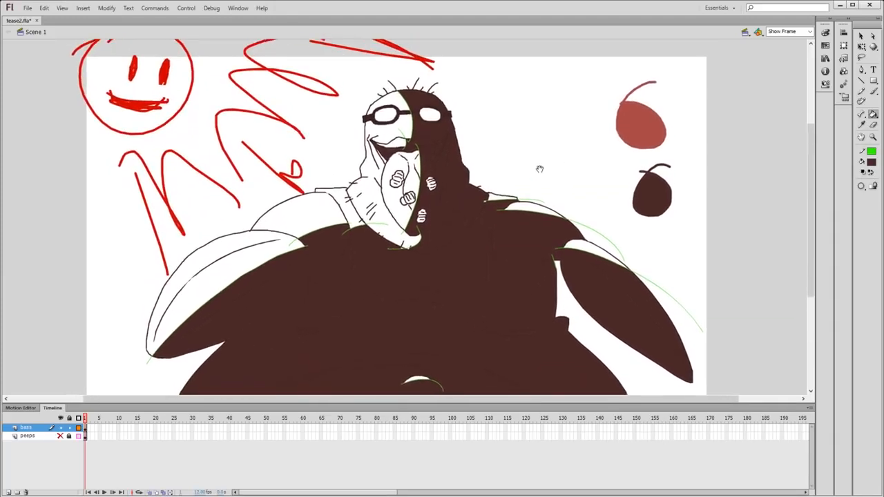
left_click_drag(159, 266, 137, 239)
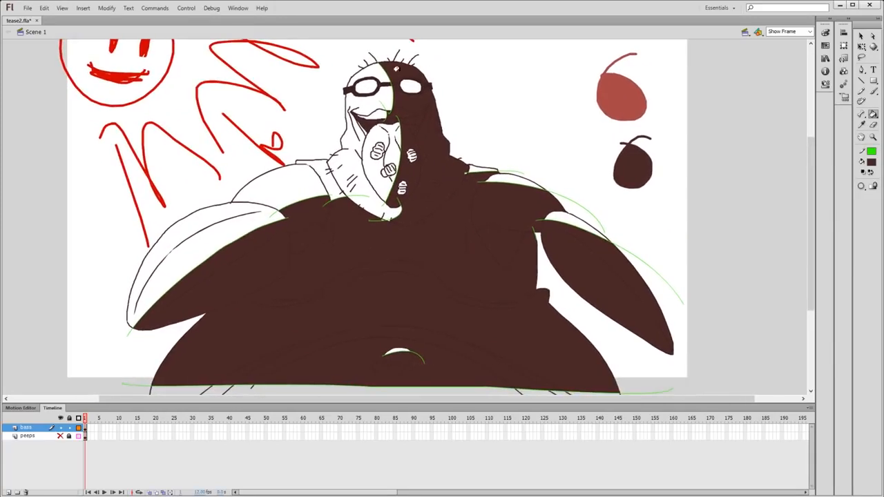
left_click_drag(479, 122, 468, 136)
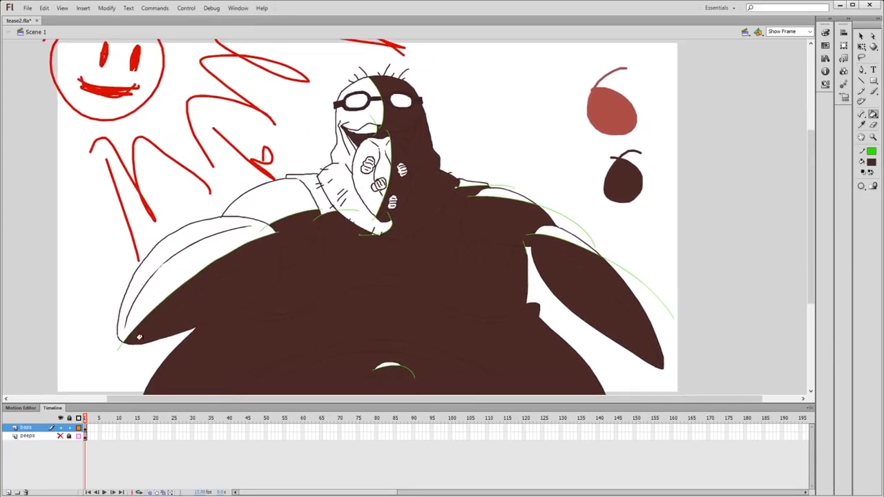
- Select all artwork on the frame and clear the green guide lines by setting the stroke colour to none
left_click(86, 429)
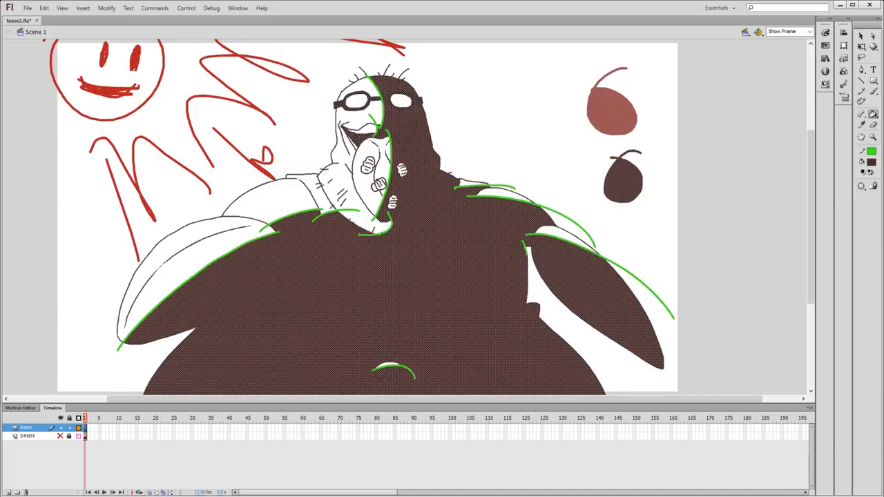
left_click(864, 163)
key("e")
left_click(543, 156)
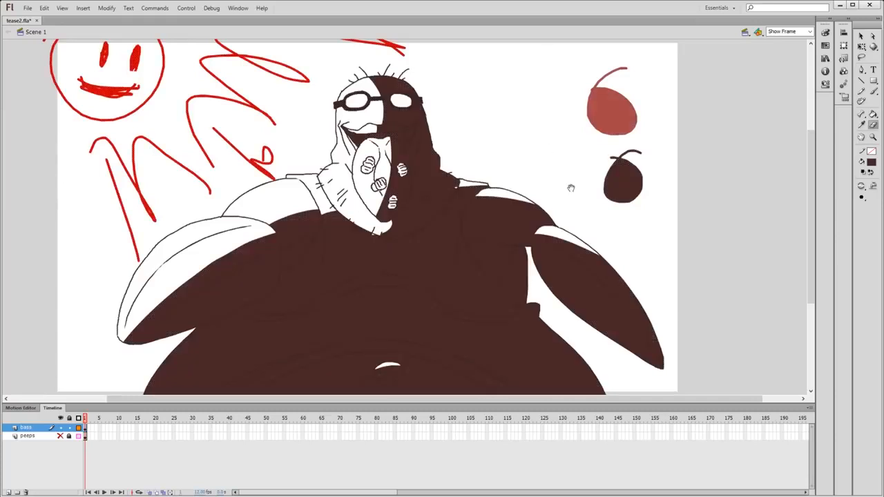
mouse_move(712, 284)
left_mouse_down()
mouse_move(711, 233)
mouse_move(718, 267)
left_mouse_up()
key("y")
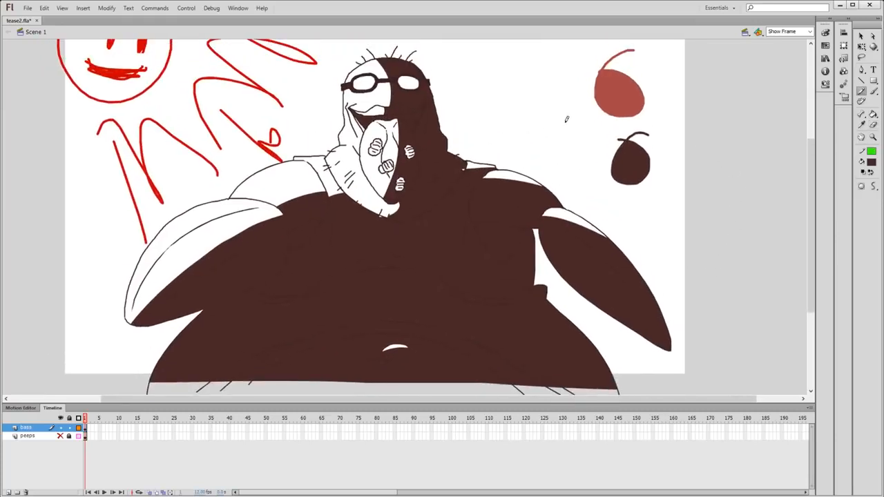
mouse_move(551, 79)
left_mouse_down()
mouse_move(574, 86)
mouse_move(528, 81)
left_mouse_up()
left_click_drag(564, 148, 575, 157)
key("ctrl+z")
- Examine the collar edge and the right shoulder at 400% magnification for small white gaps in the brown shadow fill
left_click_drag(434, 151, 445, 162)
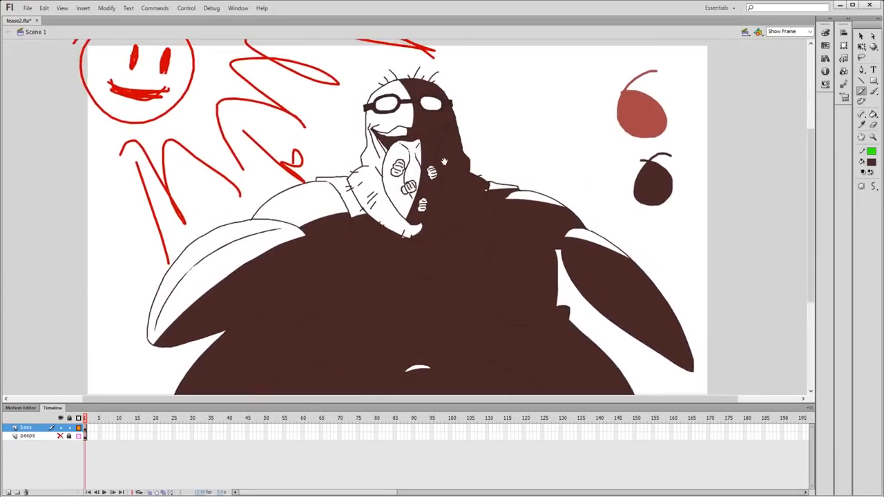
mouse_move(456, 200)
left_mouse_down()
mouse_move(456, 179)
mouse_move(478, 190)
left_mouse_up()
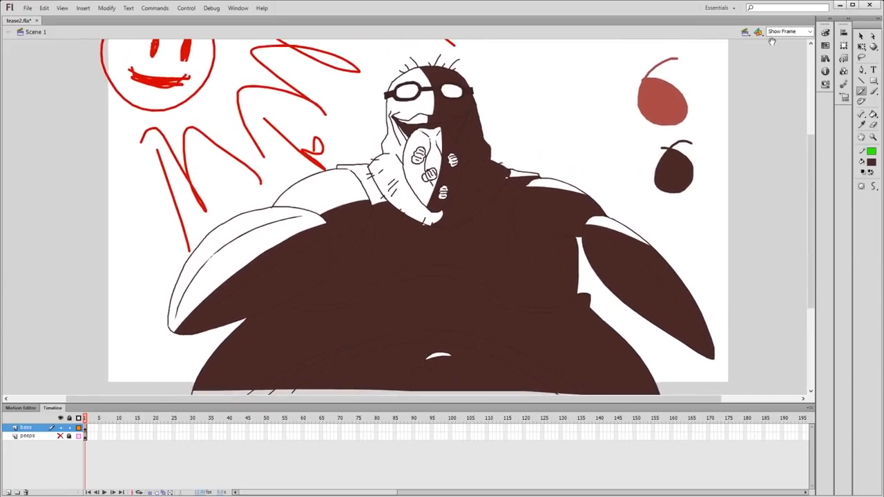
left_click(809, 32)
left_click(786, 72)
left_click_drag(608, 162, 604, 176)
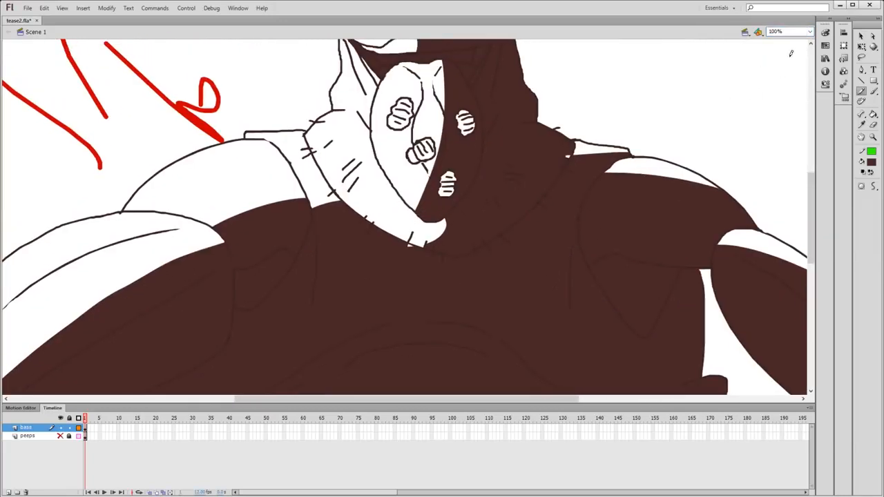
left_click(809, 32)
left_click(783, 92)
left_click_drag(485, 257, 495, 172)
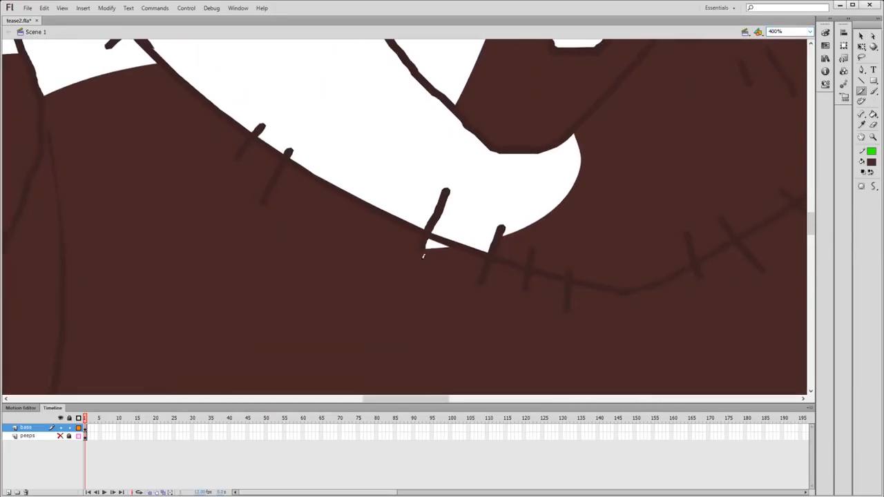
left_click_drag(449, 249, 414, 279)
left_click_drag(550, 163, 290, 297)
left_click_drag(670, 76, 359, 269)
left_click(808, 32)
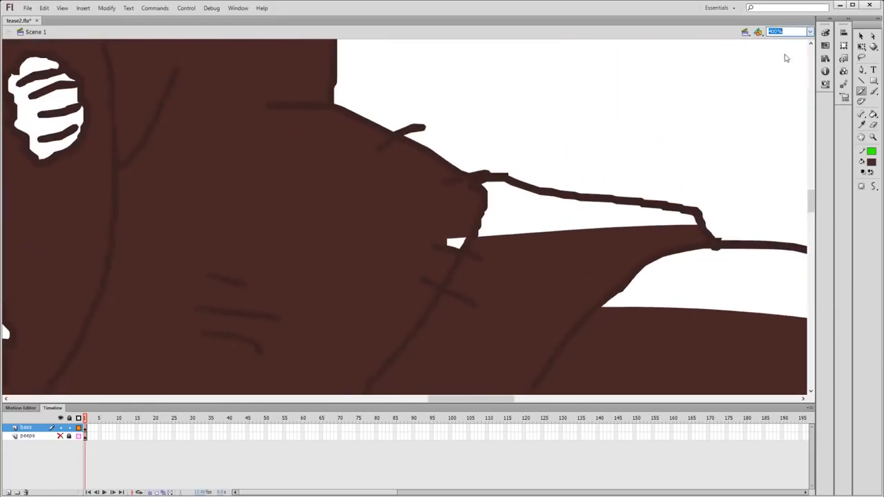
left_click(785, 51)
- Sample the red swatch as the fill colour for the Paint Bucket
key("k")
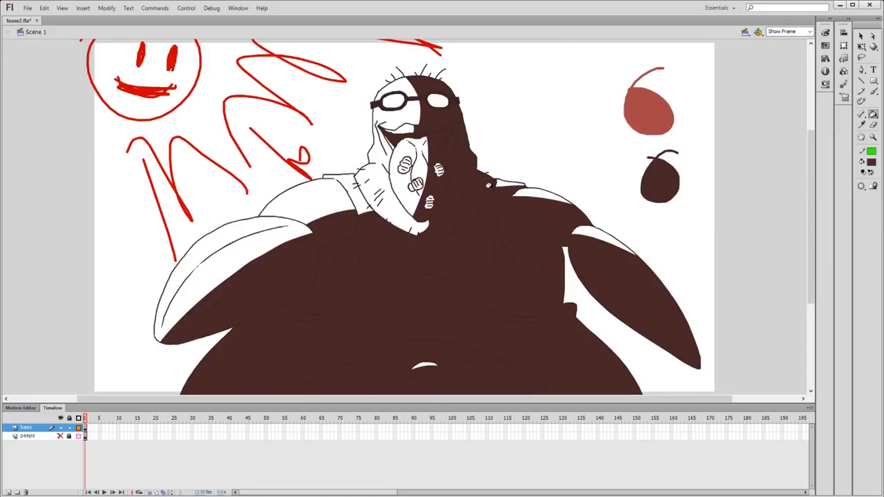
mouse_move(501, 183)
left_mouse_down()
mouse_move(507, 166)
mouse_move(509, 176)
left_mouse_up()
key("i")
left_click(656, 107)
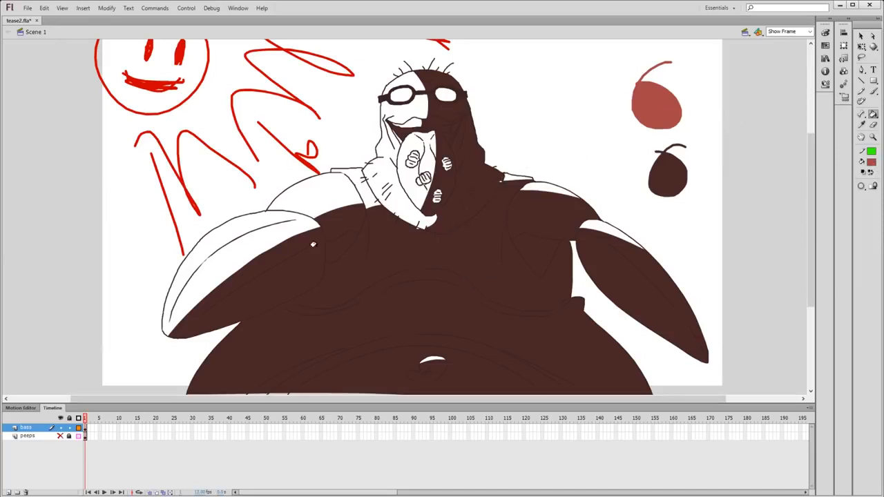
- Try filling the whole left arm and shoulder, shadow included, with red and adding the dark brown shadow back on top
left_click(277, 231)
left_click(326, 206)
left_click(277, 267)
left_click(333, 216)
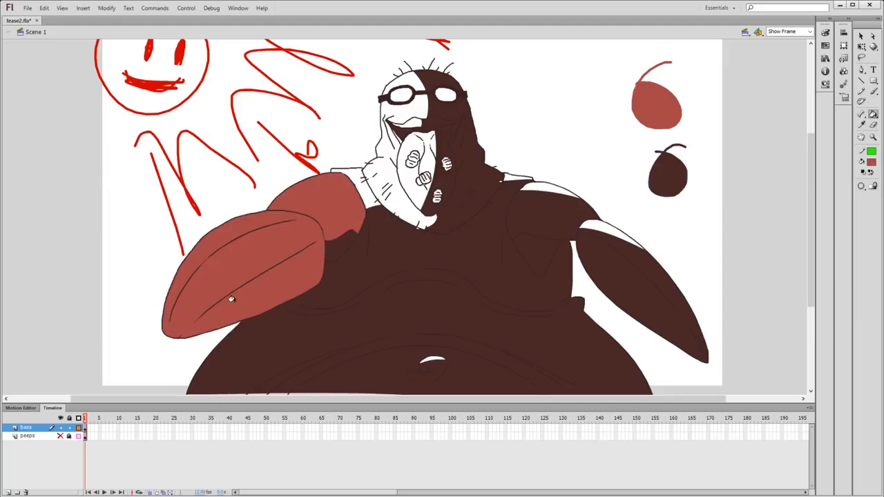
key("y")
left_click_drag(157, 356, 407, 200)
key("k")
left_click(873, 164)
left_click(668, 171)
left_click(259, 254)
- Undo the trial fills and the boundary line on the left arm and shoulder
key("ctrl+z")
key("ctrl+z")
key("ctrl+z")
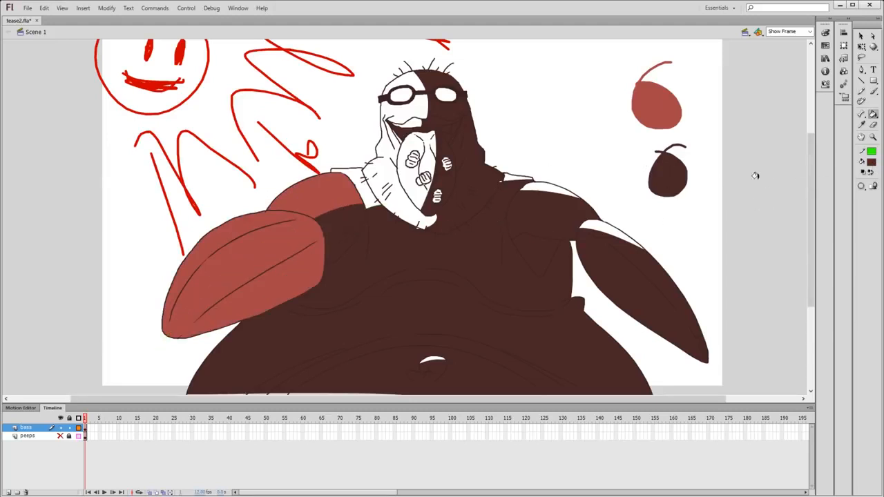
key("ctrl+z")
key("ctrl+z")
key("ctrl+z")
key("ctrl+z")
key("ctrl+z")
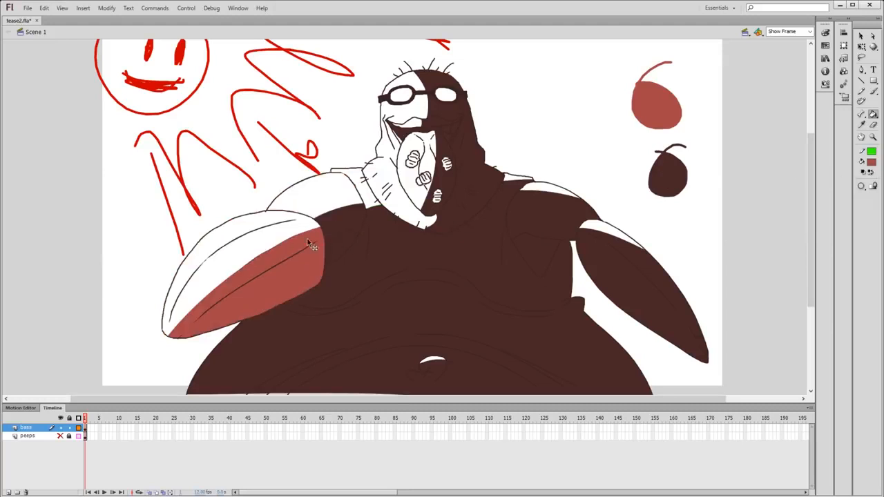
- Fill the lit parts of the left arm, shoulder, collar, neck and face with red, leaving the brown shadows
key("ctrl+y")
key("ctrl+y")
key("ctrl+y")
key("ctrl+y")
key("ctrl+y")
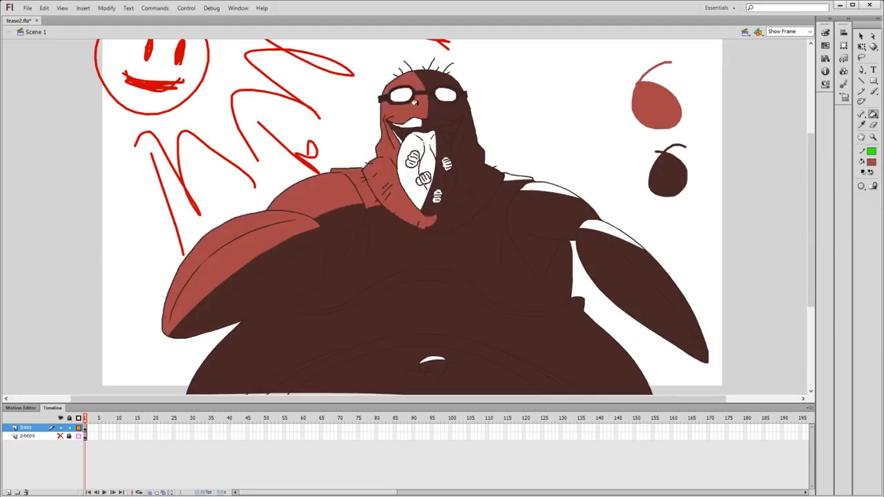
- Fill the lit part of the teeth, the tongue and the bumps on the tongue with red
left_click(411, 121)
left_click(399, 138)
left_click(410, 145)
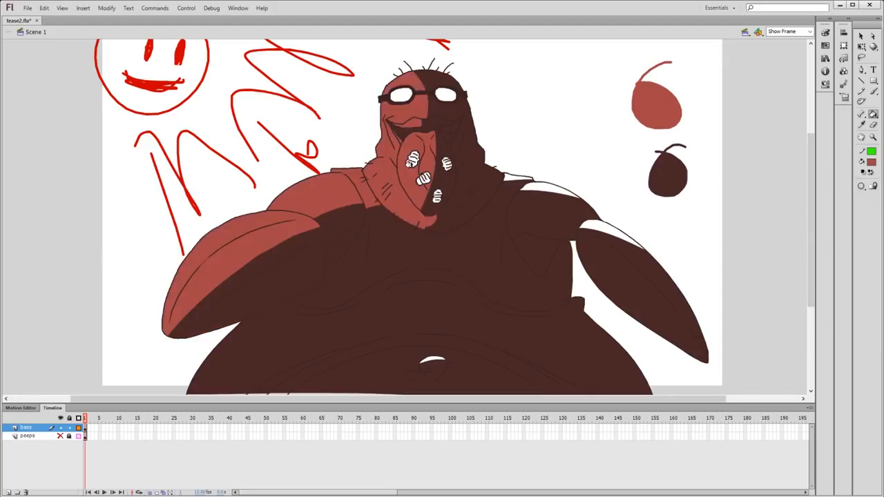
left_click(413, 160)
left_click(420, 181)
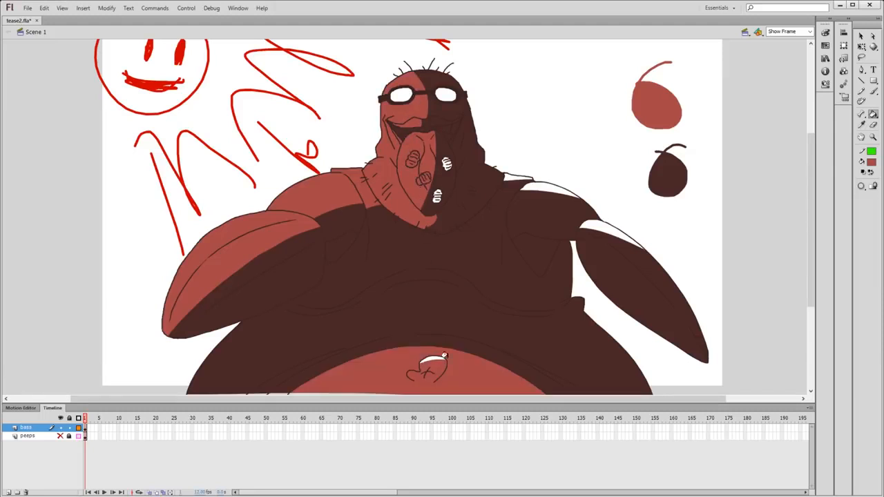
- Fill the navel highlight and the lit strips on the right shoulder and arm with red
left_click(431, 357)
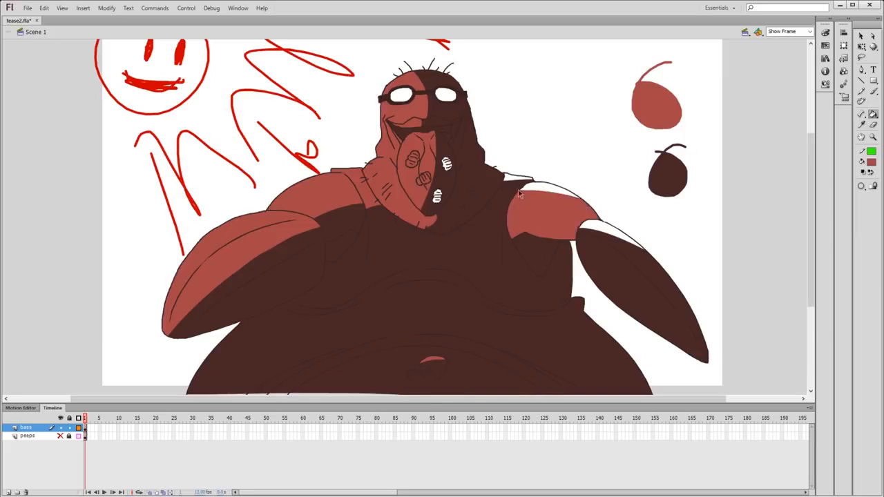
left_click(543, 192)
left_click(596, 222)
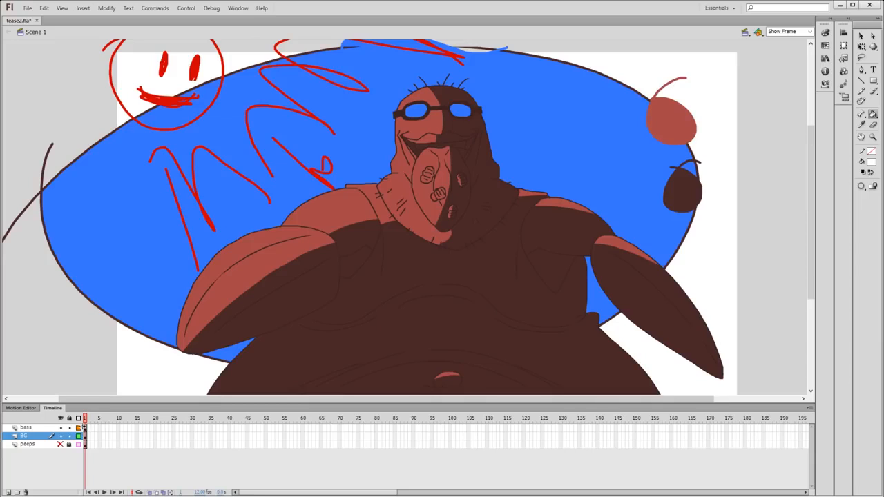
- Make the bass layer active and fill both lenses of the glasses with white
left_click(79, 428)
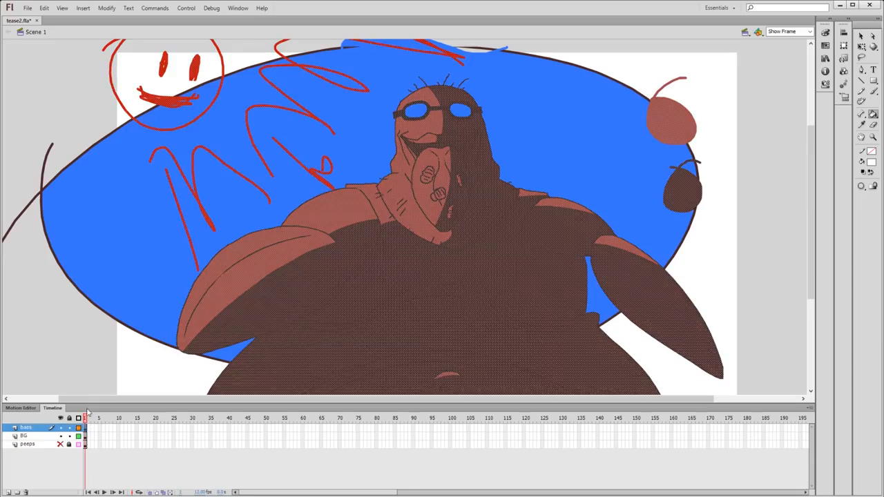
key("e")
left_click(55, 337)
key("k")
left_click(416, 108)
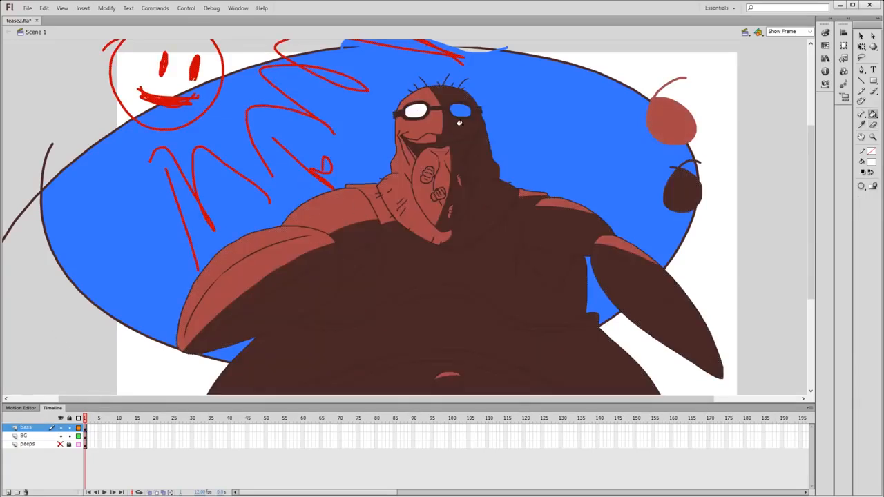
left_click(461, 111)
- Delete the blue background artwork together with its BG layer
left_click(89, 436)
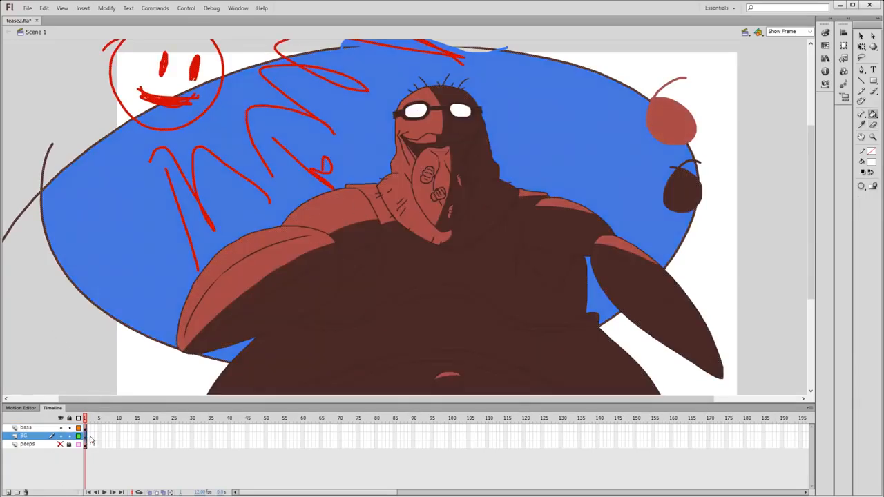
key("Delete")
left_click(26, 492)
key("e")
left_click_drag(97, 314, 99, 293)
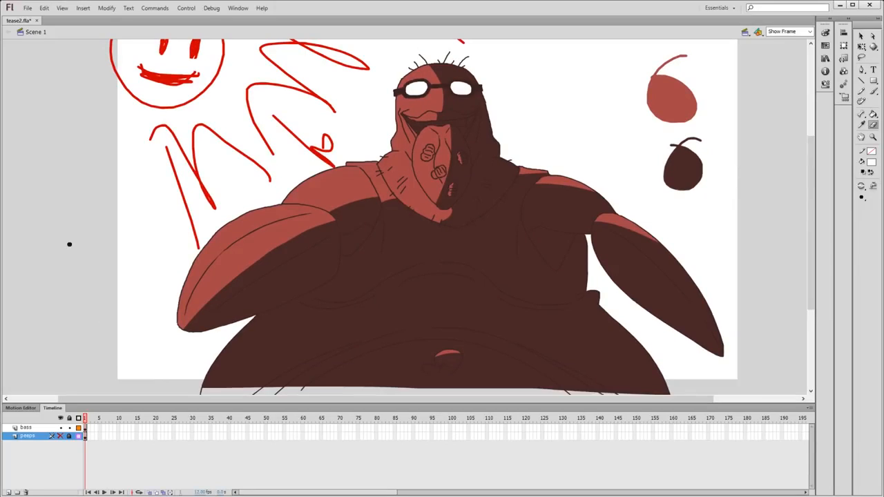
- Make the bass layer active again and select the Pencil tool
key("y")
left_click(470, 241)
left_click(88, 428)
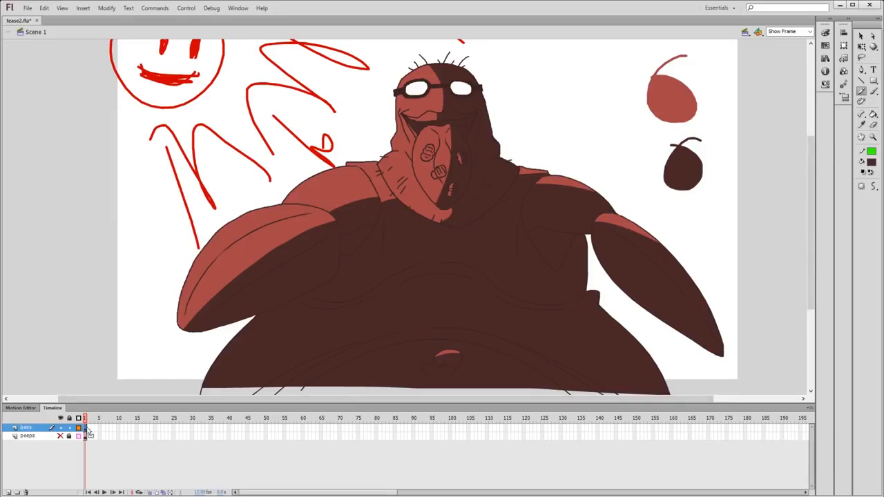
key("b")
key("y")
left_click(334, 189)
scroll(357, 201, "up", 2)
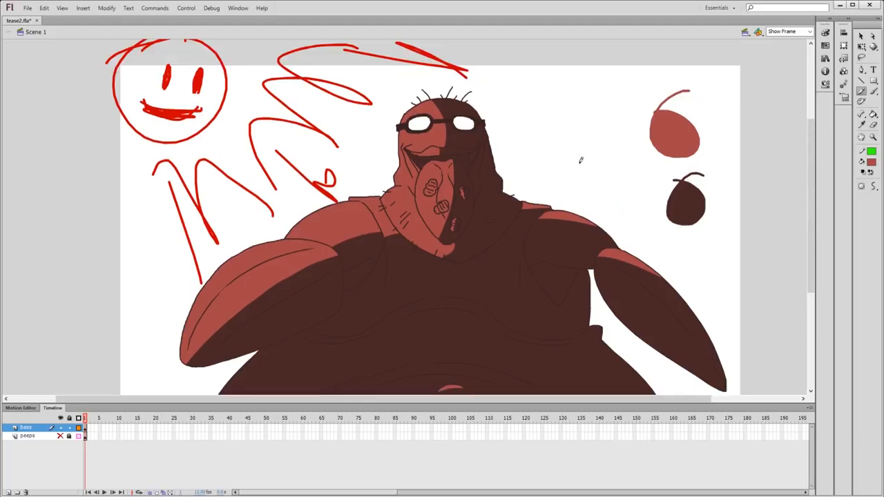
- Brush a rough red circle around the canvas corner below the right arm
scroll(691, 304, "down", 3)
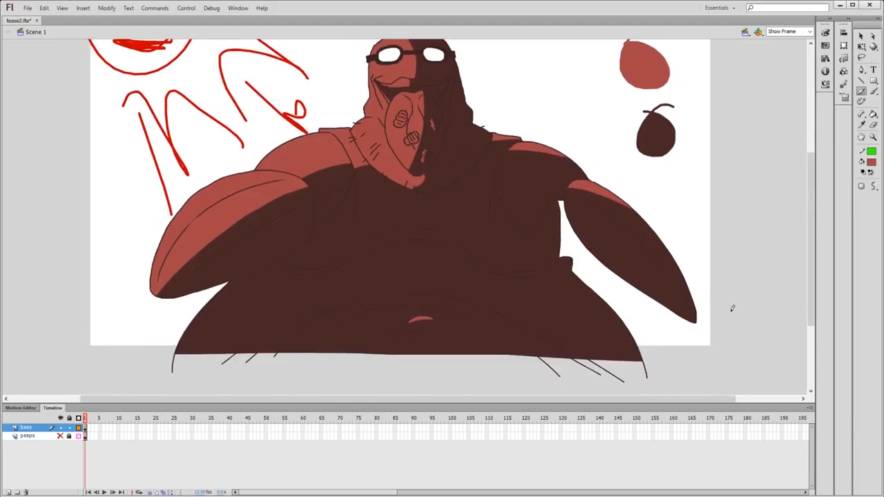
mouse_move(756, 318)
left_mouse_down()
mouse_move(670, 322)
mouse_move(756, 350)
left_mouse_up()
key("ctrl+z")
key("b")
mouse_move(741, 301)
left_mouse_down()
mouse_move(642, 388)
mouse_move(727, 366)
mouse_move(699, 394)
left_mouse_up()
key("space")
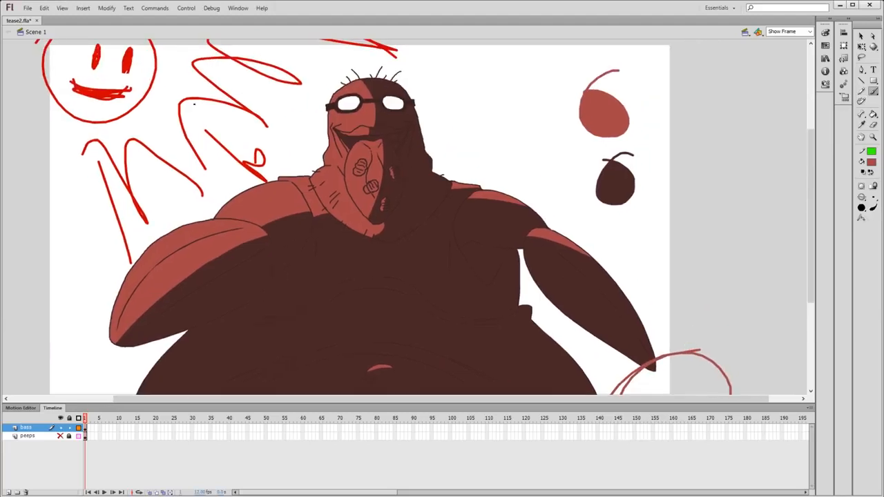
- Brush two slanted red eyebrows onto the smiley face
left_click_drag(243, 110, 239, 152)
left_click_drag(162, 113, 288, 175)
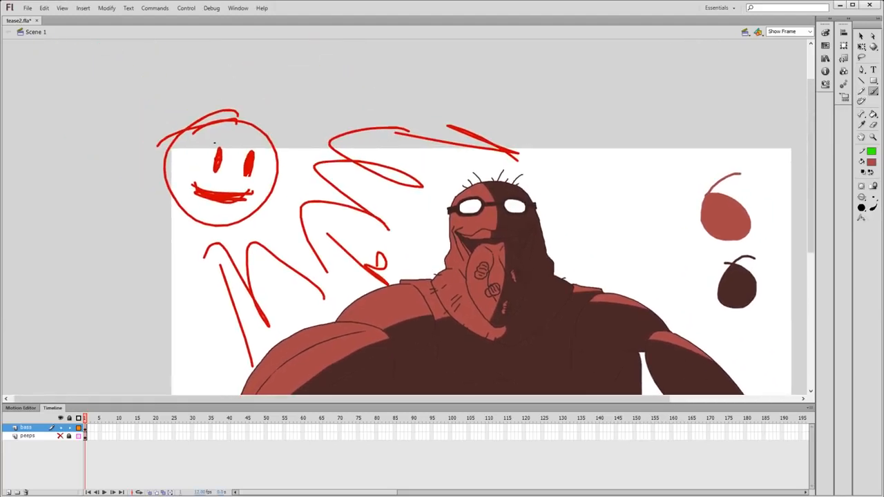
mouse_move(214, 143)
left_mouse_down()
mouse_move(236, 156)
mouse_move(266, 143)
left_mouse_up()
mouse_move(391, 200)
left_mouse_down()
mouse_move(275, 189)
mouse_move(194, 197)
left_mouse_up()
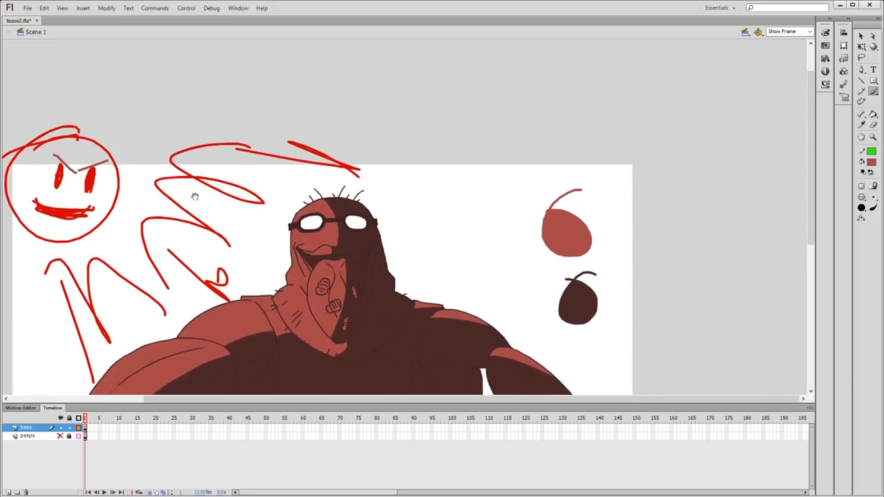
- Brush a long curved red arrow from the smiley face down toward the circled corner
mouse_move(121, 159)
left_mouse_down()
mouse_move(316, 118)
mouse_move(697, 368)
left_mouse_up()
left_click_drag(637, 308, 646, 173)
mouse_move(703, 233)
left_mouse_down()
mouse_move(706, 267)
mouse_move(684, 228)
mouse_move(726, 223)
left_mouse_up()
left_click_drag(693, 295, 690, 229)
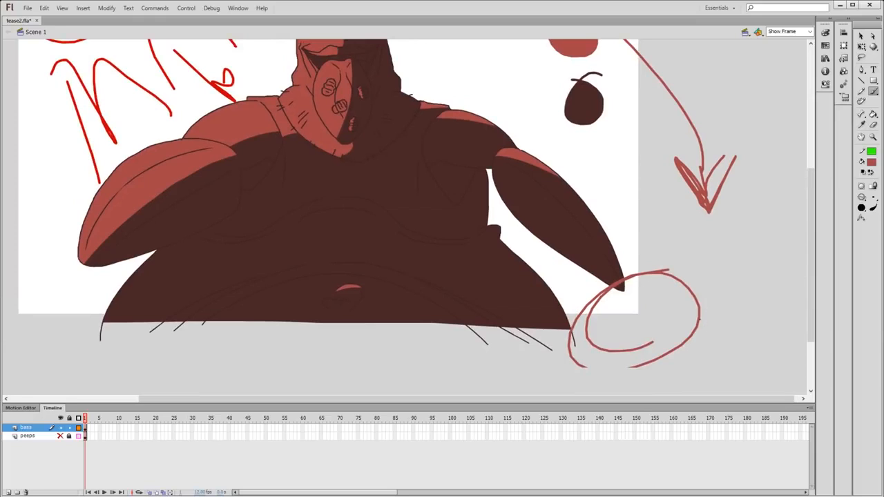
- Sketch a red mushroom-shaped doodle with a rounded base beside the circled corner
mouse_move(689, 341)
left_mouse_down()
mouse_move(711, 271)
mouse_move(727, 353)
mouse_move(769, 293)
left_mouse_up()
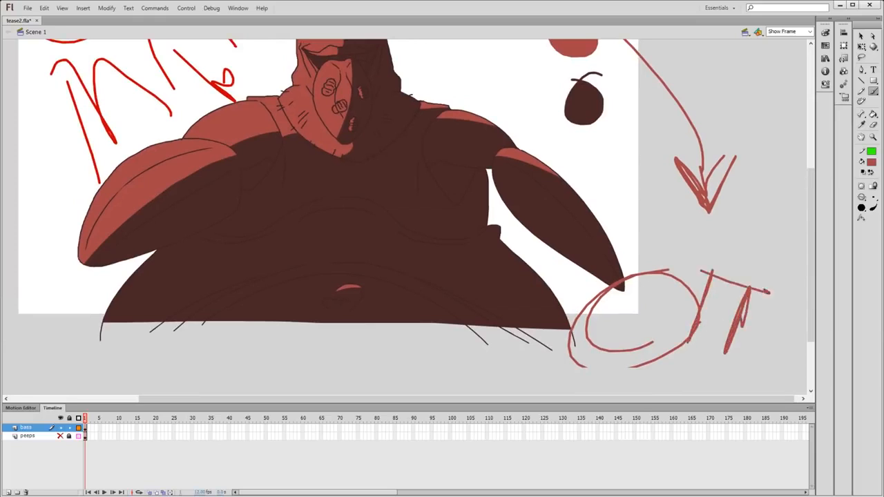
left_click_drag(696, 271, 768, 285)
left_click_drag(719, 252, 769, 298)
left_click_drag(696, 337, 702, 272)
mouse_move(694, 275)
left_mouse_down()
mouse_move(690, 348)
mouse_move(771, 339)
mouse_move(658, 307)
mouse_move(717, 342)
mouse_move(743, 284)
left_mouse_up()
left_click_drag(730, 272, 718, 310)
left_click_drag(687, 285, 687, 328)
scroll(734, 261, "down", 3)
scroll(712, 293, "up", 2)
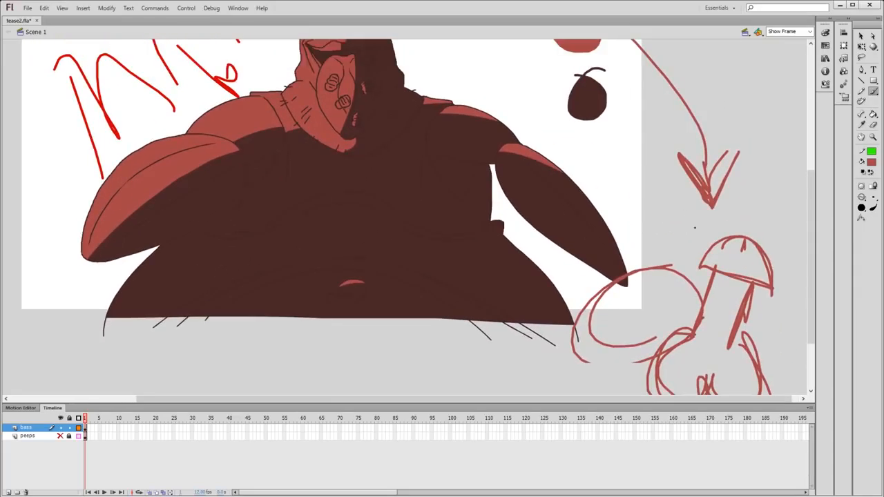
- Scribble red hatching over the mushroom doodle and add an arrow pointing toward the right arm
mouse_move(694, 201)
left_mouse_down()
mouse_move(717, 282)
mouse_move(762, 261)
mouse_move(737, 286)
left_mouse_up()
mouse_move(735, 356)
left_mouse_down()
mouse_move(742, 304)
mouse_move(740, 344)
left_mouse_up()
left_click_drag(717, 317, 681, 338)
mouse_move(706, 269)
left_mouse_down()
mouse_move(707, 330)
mouse_move(645, 263)
mouse_move(658, 298)
left_mouse_up()
mouse_move(645, 264)
left_mouse_down()
mouse_move(688, 255)
mouse_move(663, 297)
mouse_move(696, 253)
left_mouse_up()
mouse_move(653, 238)
left_mouse_down()
mouse_move(693, 280)
mouse_move(725, 243)
left_mouse_up()
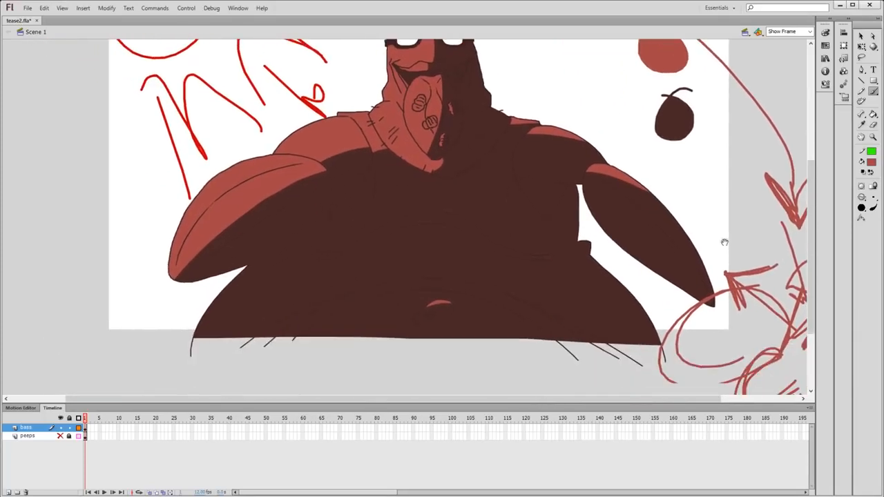
key("y")
left_click_drag(586, 231, 559, 254)
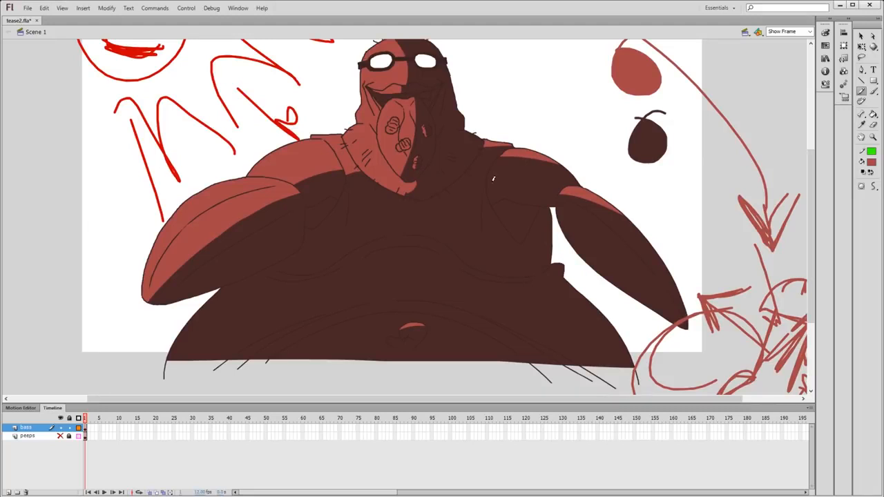
left_click_drag(757, 184, 780, 164)
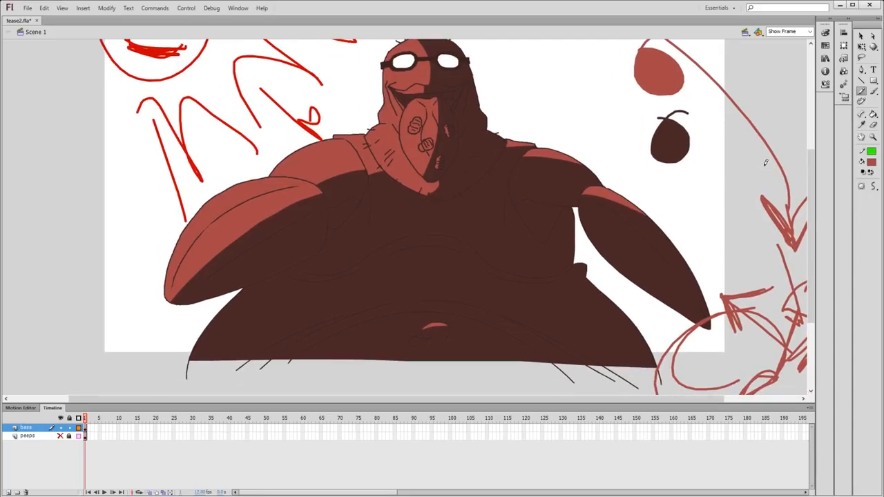
left_click_drag(675, 172, 663, 204)
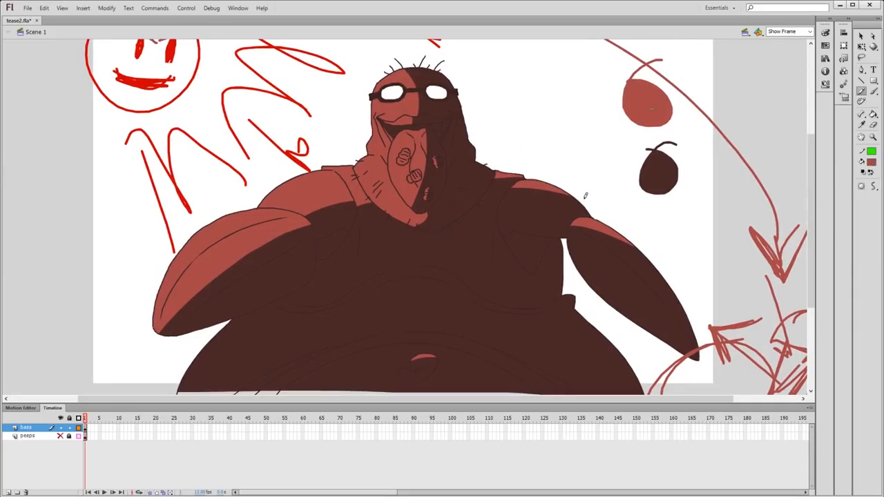
mouse_move(663, 263)
left_mouse_down()
mouse_move(671, 196)
mouse_move(583, 264)
left_mouse_up()
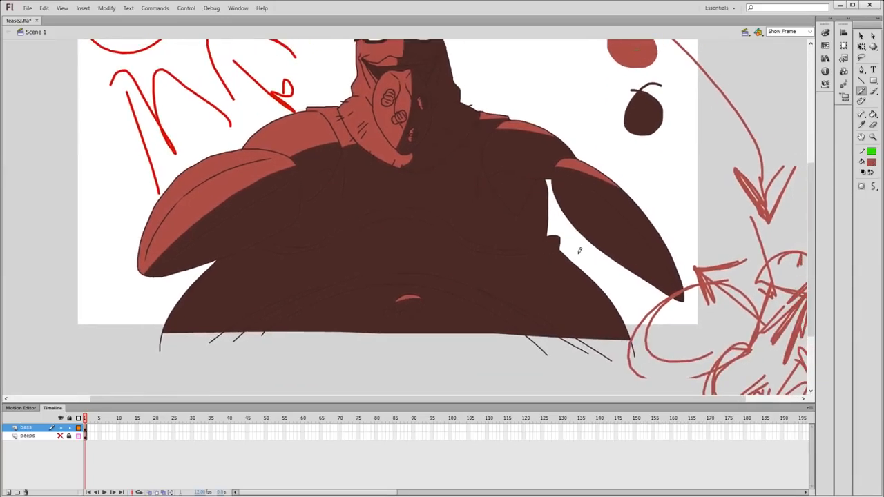
- Undo all the red brush annotations, including the arrows, the doodle and the corner circle
key("ctrl+z")
key("ctrl+z")
key("ctrl+z")
key("ctrl+z")
key("ctrl+z")
key("ctrl+z")
key("ctrl+z")
key("ctrl+z")
key("ctrl+z")
key("ctrl+z")
key("ctrl+z")
key("ctrl+z")
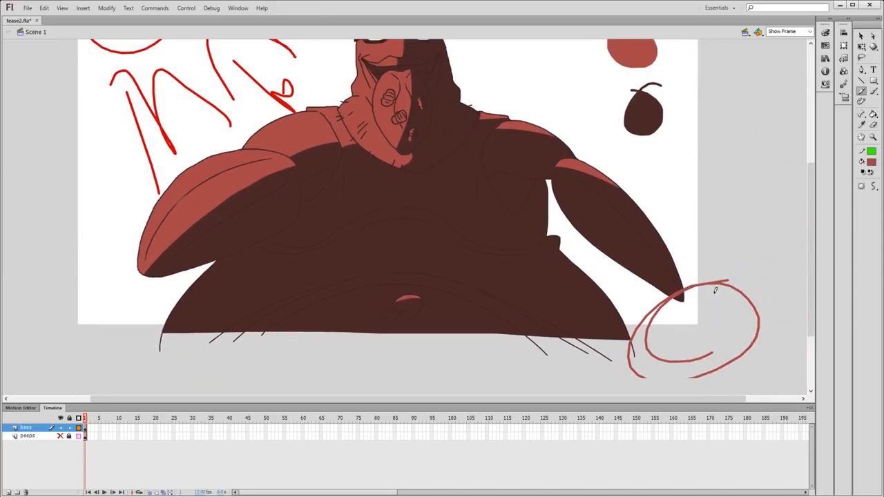
key("ctrl+z")
- Select all the artwork to inspect the filled areas of the character, and clear the selection
key("ctrl+a")
left_click_drag(601, 247, 593, 285)
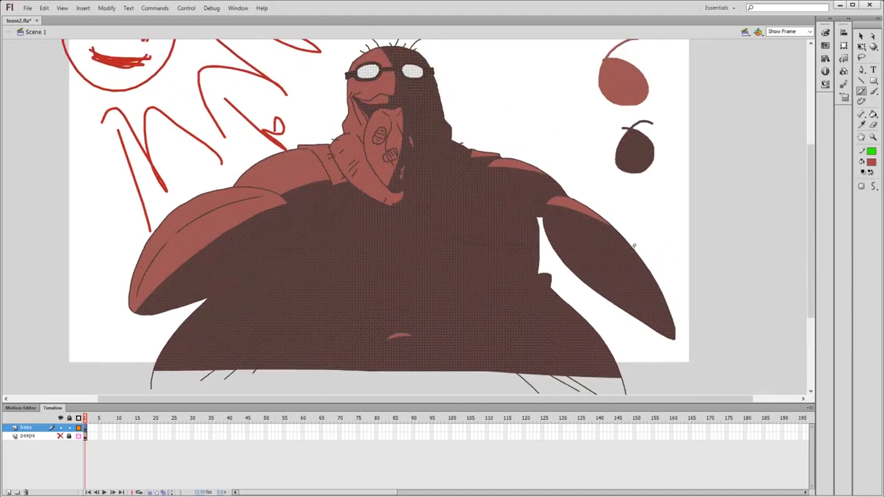
key("e")
left_click(687, 223)
key("y")
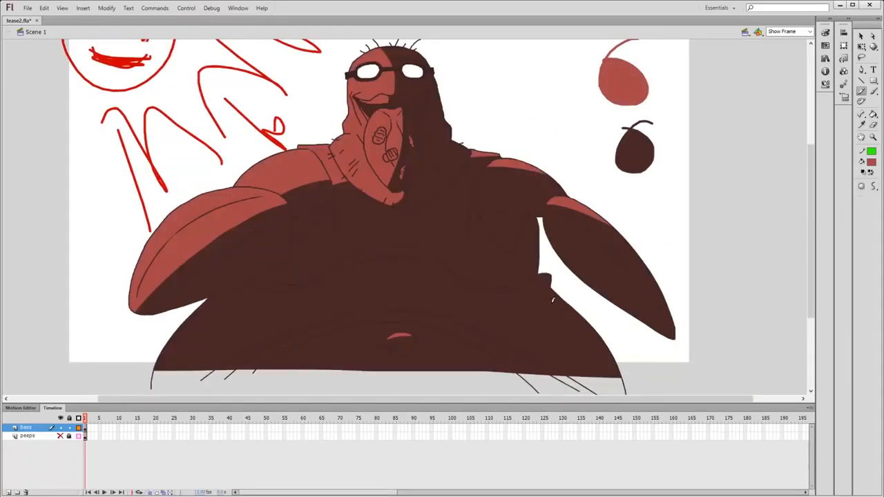
- Outline rim-light areas along the right side of the head, torso and forearm and under the chest, and fill them light pink
mouse_move(607, 375)
left_mouse_down()
mouse_move(544, 289)
mouse_move(546, 277)
mouse_move(530, 272)
mouse_move(536, 206)
left_mouse_up()
mouse_move(612, 302)
left_mouse_down()
mouse_move(662, 269)
mouse_move(657, 277)
left_mouse_up()
mouse_move(457, 273)
left_mouse_down()
mouse_move(533, 275)
mouse_move(499, 284)
left_mouse_up()
key("ctrl+z")
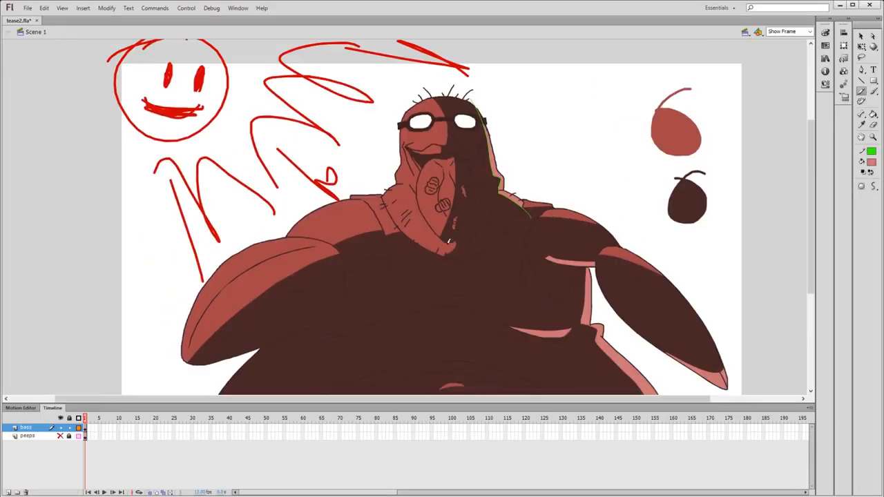
- Draw a highlight boundary along the right edge of the tongue and fill the enclosed sliver light pink
mouse_move(450, 242)
left_mouse_down()
mouse_move(469, 158)
mouse_move(473, 230)
mouse_move(481, 207)
mouse_move(492, 174)
mouse_move(476, 159)
mouse_move(486, 256)
mouse_move(458, 204)
mouse_move(472, 168)
left_mouse_up()
key("ctrl+z")
key("k")
left_click(469, 207)
left_click_drag(534, 250, 516, 215)
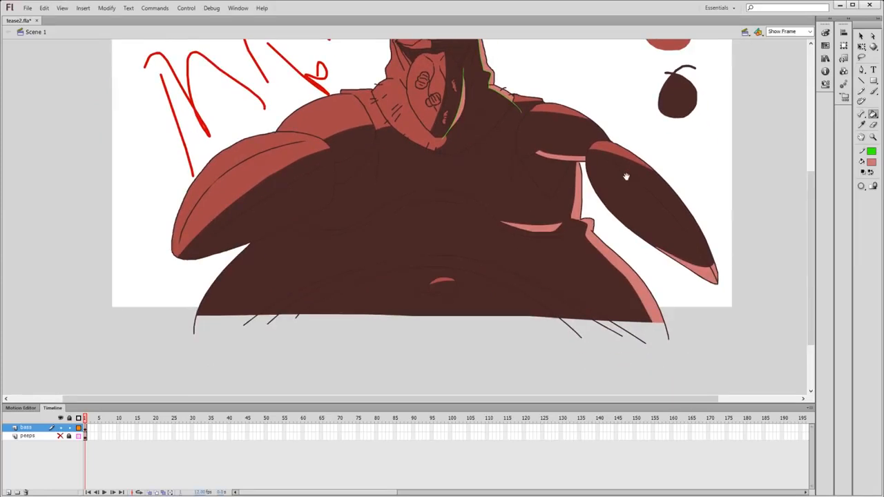
left_click_drag(626, 177, 620, 242)
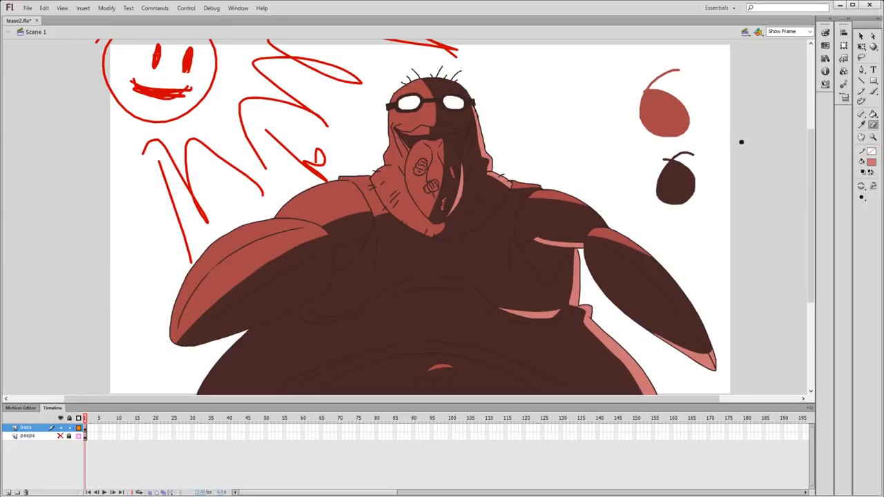
- Brush a round light green colour swatch with a stem beside the red swatch and fill it
key("k")
left_click(744, 101)
left_click(523, 14)
key("b")
left_click_drag(566, 76, 570, 57)
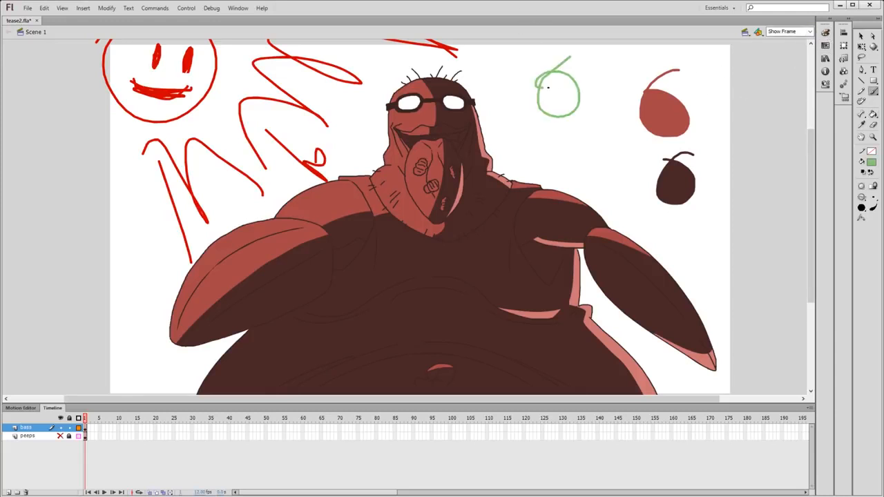
key("k")
left_click(565, 89)
- Brush a dark green swatch with a stem below the light green one and fill it
key("b")
left_click(826, 33)
left_click(706, 88)
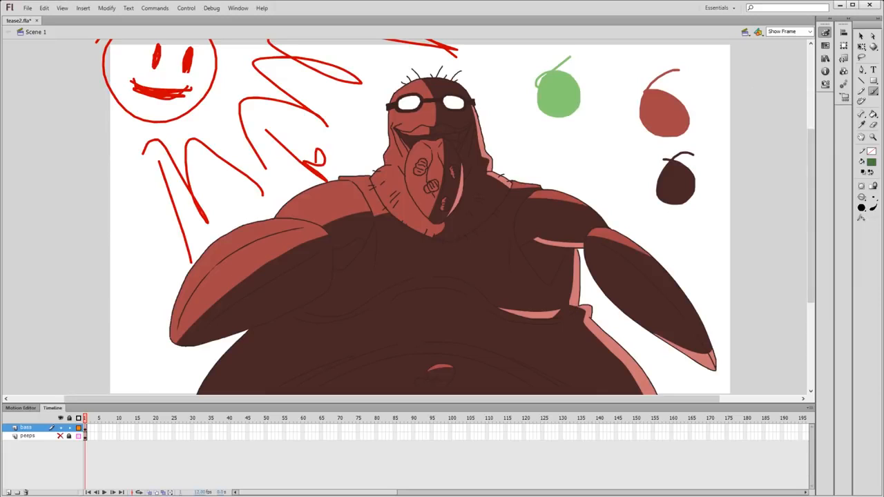
key("v")
left_click(597, 147)
key("Delete")
key("b")
left_click_drag(586, 129, 561, 146)
left_click_drag(580, 136, 595, 166)
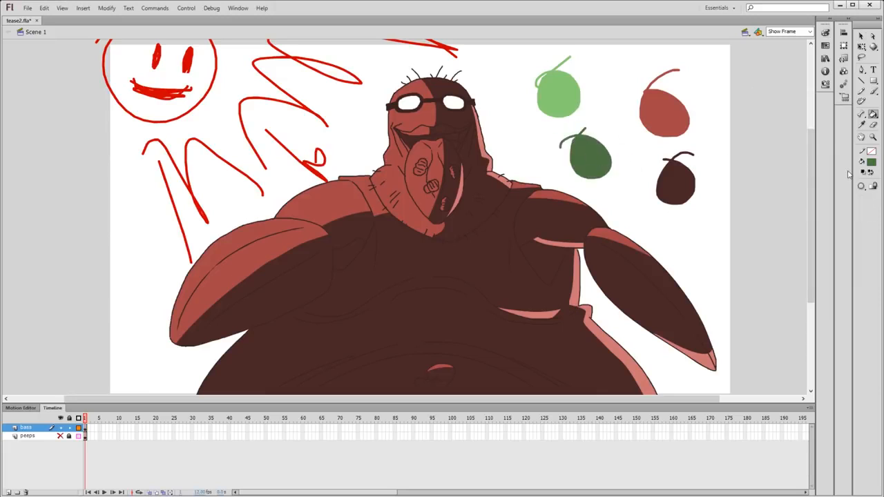
- Recolour the head, neck and right arm, filling the shadows dark green and the lit areas light green
key("k")
left_click(449, 139)
left_click(444, 96)
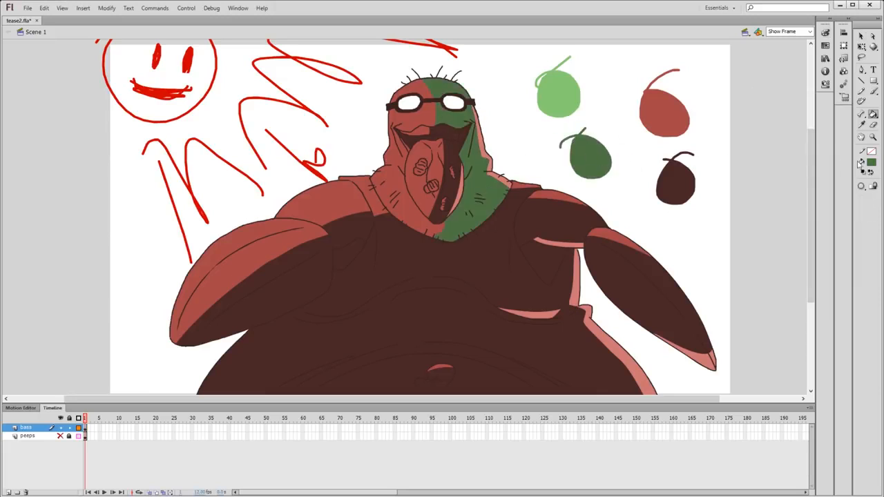
left_click(554, 106)
left_click(418, 114)
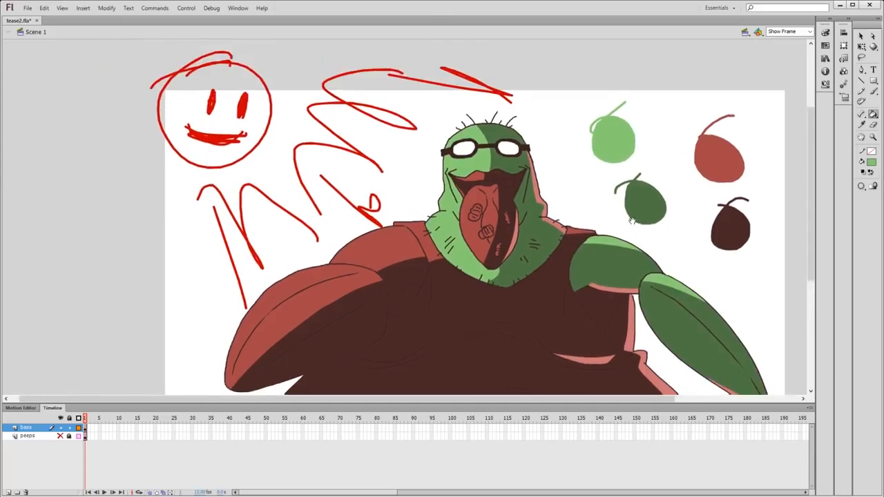
left_click_drag(638, 211, 697, 191)
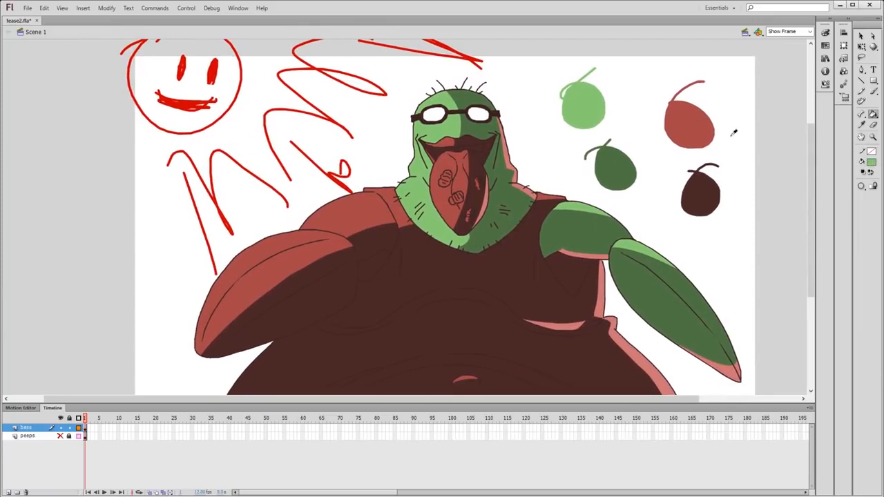
left_click(293, 273)
left_click(373, 238)
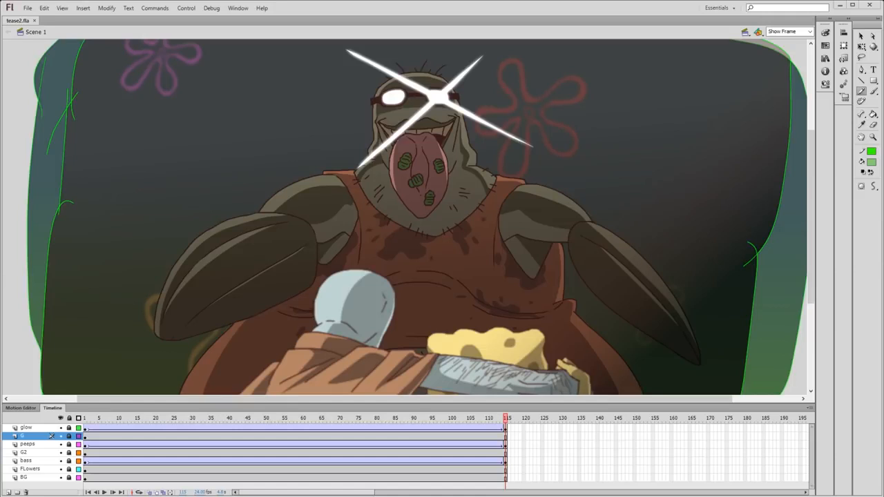
- Open the large character's symbol for editing and try a red brush stroke on the empty canvas beside it
left_click(78, 418)
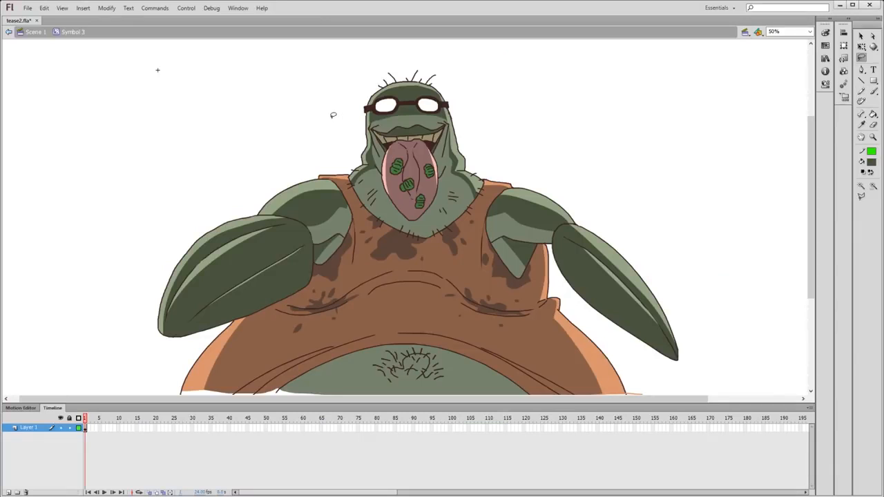
key("b")
mouse_move(123, 69)
left_mouse_down()
mouse_move(184, 128)
mouse_move(152, 126)
mouse_move(202, 143)
left_mouse_up()
key("ctrl+z")
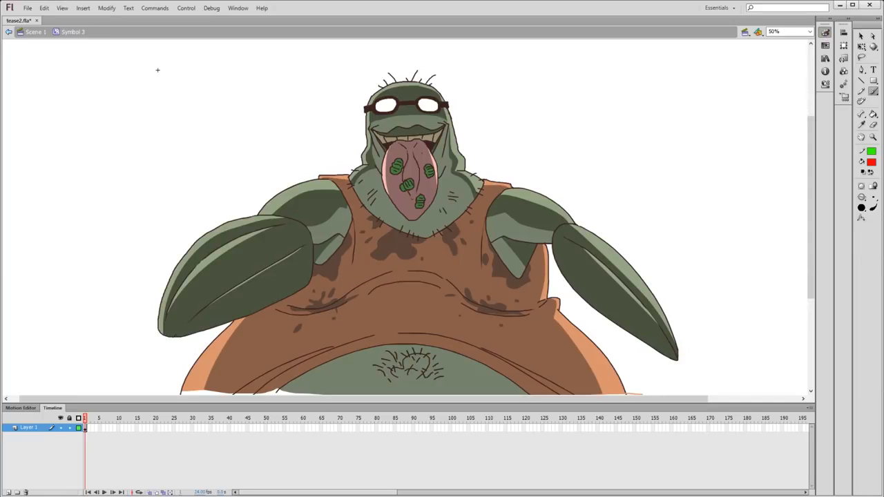
- Lock Layer 1, display it as outlines and add a new layer above it
left_click(69, 428)
left_click(78, 428)
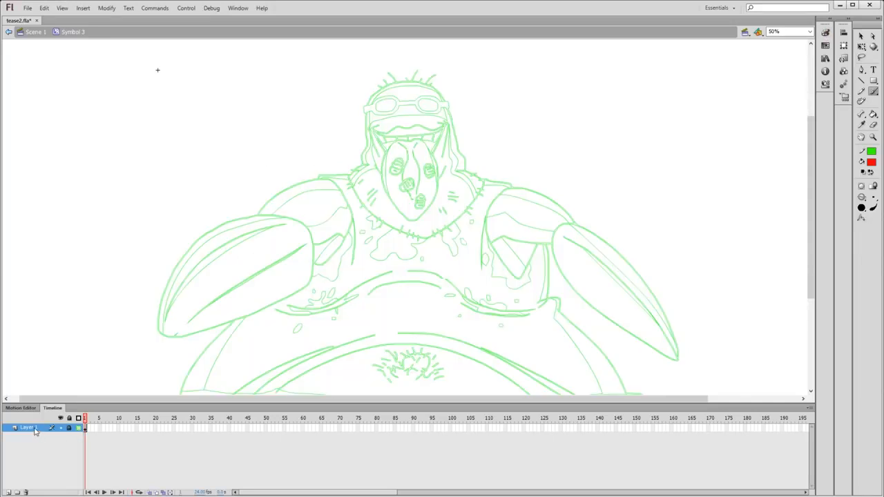
key("ctrl+alt+l")
- Brush a red circle over the belly with arrows radiating toward both arms and up to the mouth
left_click_drag(395, 282, 405, 212)
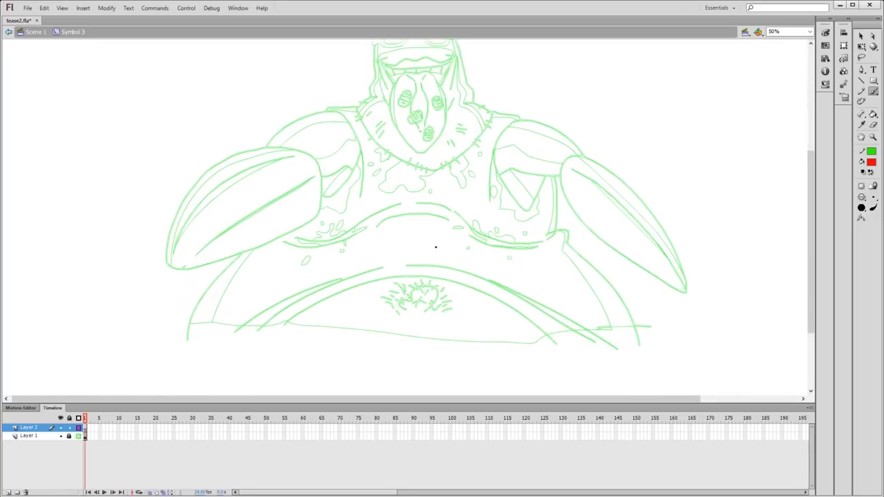
mouse_move(406, 179)
left_mouse_down()
mouse_move(447, 183)
mouse_move(446, 264)
left_mouse_up()
left_click_drag(354, 316, 335, 228)
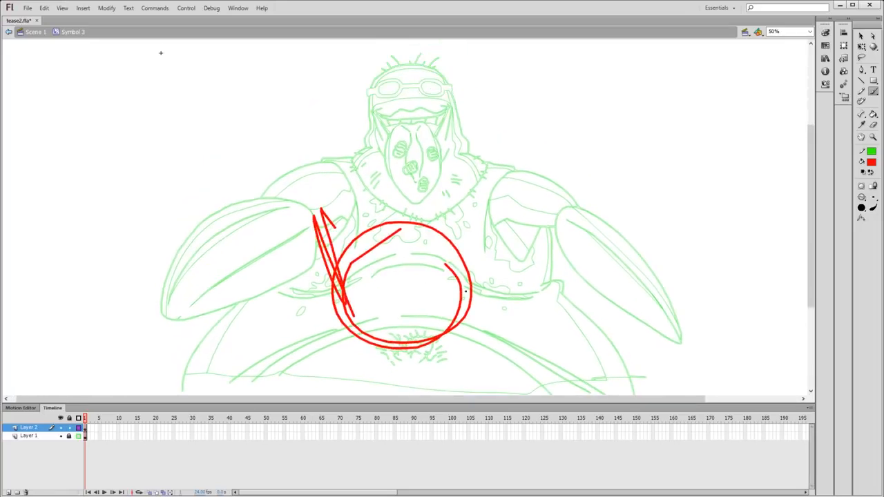
left_click_drag(452, 324, 474, 280)
left_click_drag(399, 262, 398, 141)
mouse_move(369, 176)
left_mouse_down()
mouse_move(413, 170)
mouse_move(439, 208)
left_mouse_up()
scroll(439, 208, "up", 1)
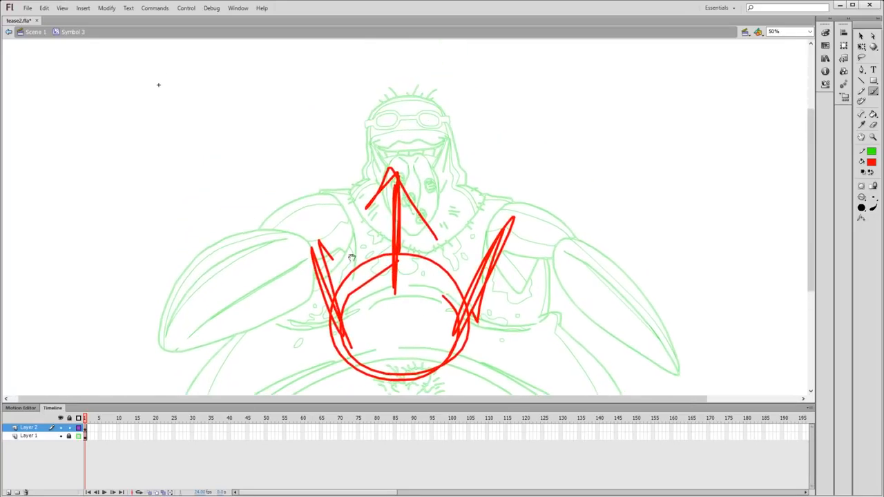
- Replace the upward arrow with a shorter red one made of a wedge and a triangular head above the circle
key("ctrl+z")
key("ctrl+z")
mouse_move(389, 326)
left_mouse_down()
mouse_move(404, 293)
mouse_move(398, 260)
left_mouse_up()
key("ctrl+z")
mouse_move(390, 274)
left_mouse_down()
mouse_move(398, 328)
mouse_move(407, 293)
left_mouse_up()
mouse_move(350, 280)
left_mouse_down()
mouse_move(430, 275)
mouse_move(445, 283)
left_mouse_up()
left_click_drag(389, 262, 424, 271)
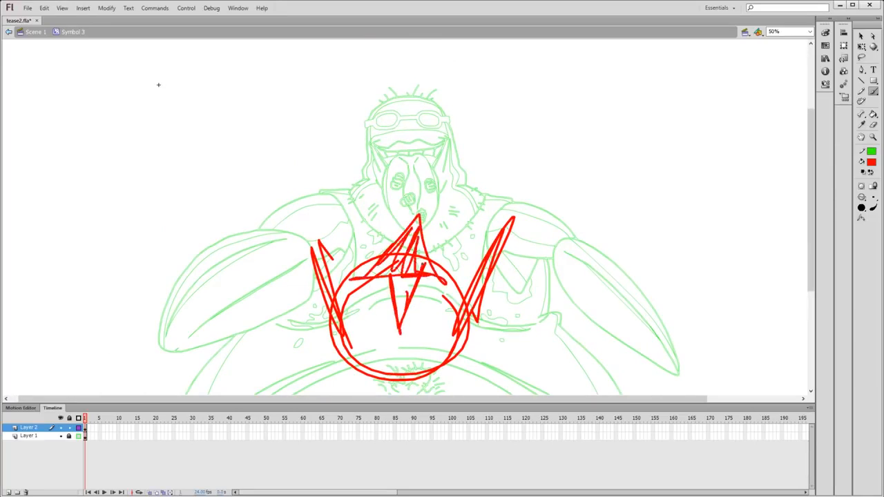
- Scribble more red strokes over the upward arrowhead to thicken and widen it
left_click_drag(416, 235, 433, 264)
mouse_move(359, 269)
left_mouse_down()
mouse_move(409, 221)
mouse_move(402, 301)
mouse_move(413, 279)
left_mouse_up()
mouse_move(418, 240)
left_mouse_down()
mouse_move(409, 248)
mouse_move(443, 286)
mouse_move(417, 242)
left_mouse_up()
left_click_drag(369, 279, 402, 249)
left_click_drag(421, 245, 456, 289)
- Show Layer 1 in full colour, move Layer 2 beneath it, and lock Layer 2 while making Layer 1 editable
left_click(78, 436)
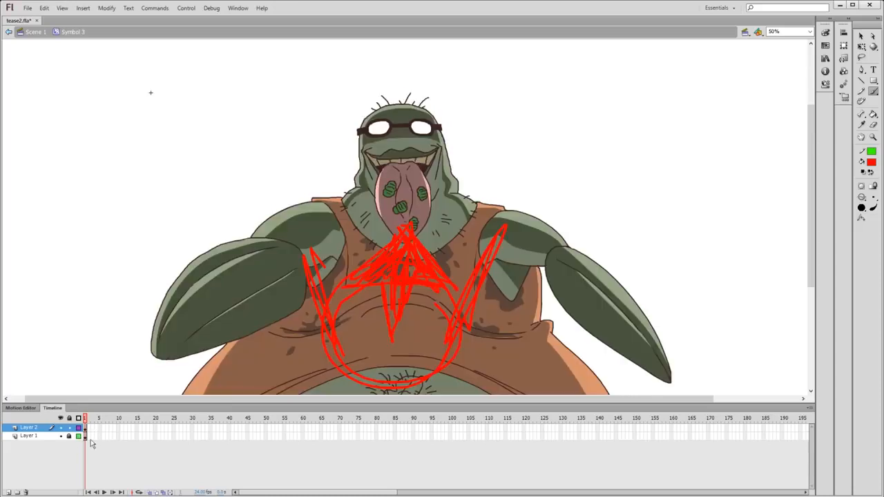
left_click_drag(48, 428, 41, 445)
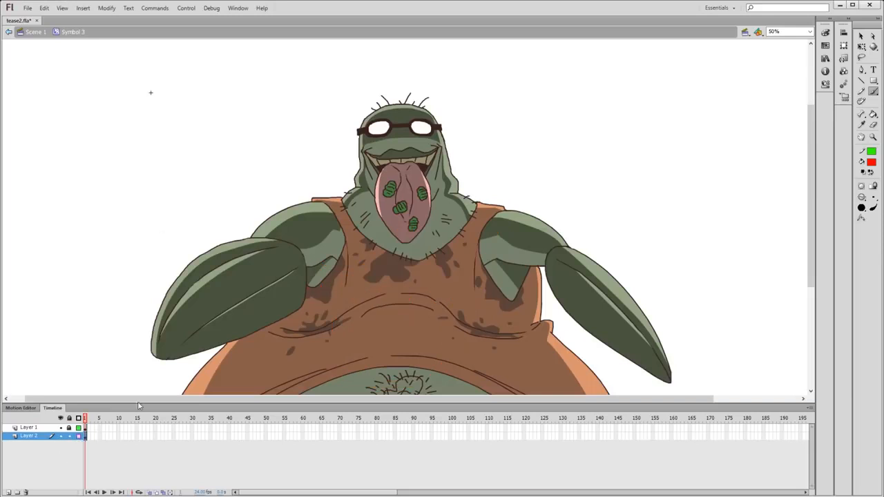
left_click(69, 436)
key("b")
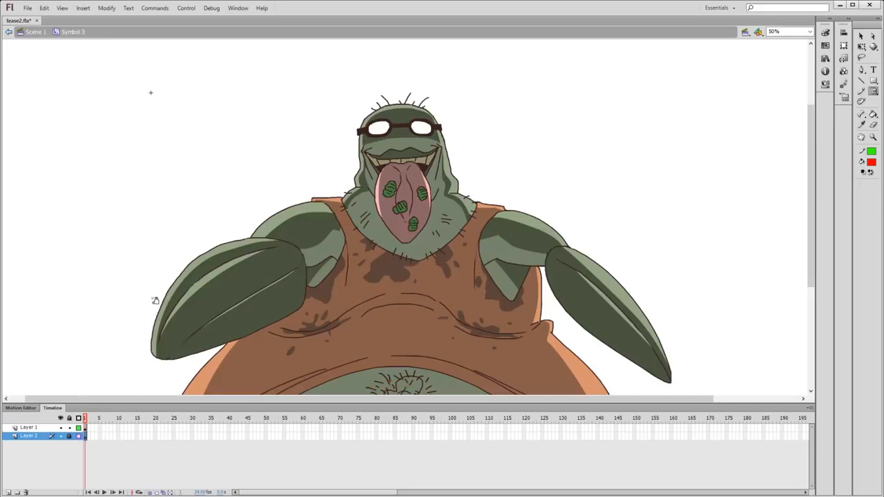
left_click(85, 428)
key("e")
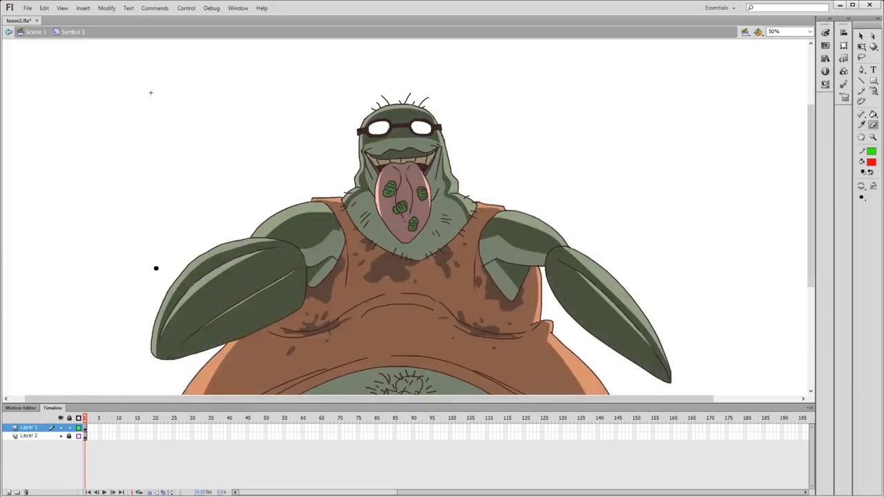
- Brush red contour lines just outside the character's silhouette around the arms, shoulders, head and torso sides
key("b")
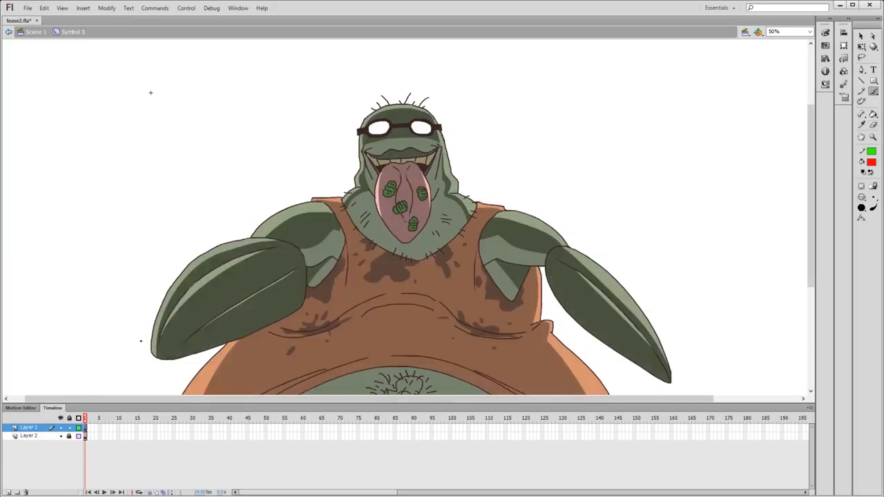
mouse_move(140, 349)
left_mouse_down()
mouse_move(240, 220)
mouse_move(301, 192)
mouse_move(340, 195)
mouse_move(386, 97)
mouse_move(455, 128)
mouse_move(459, 167)
mouse_move(489, 196)
mouse_move(607, 251)
mouse_move(681, 365)
mouse_move(679, 226)
left_mouse_up()
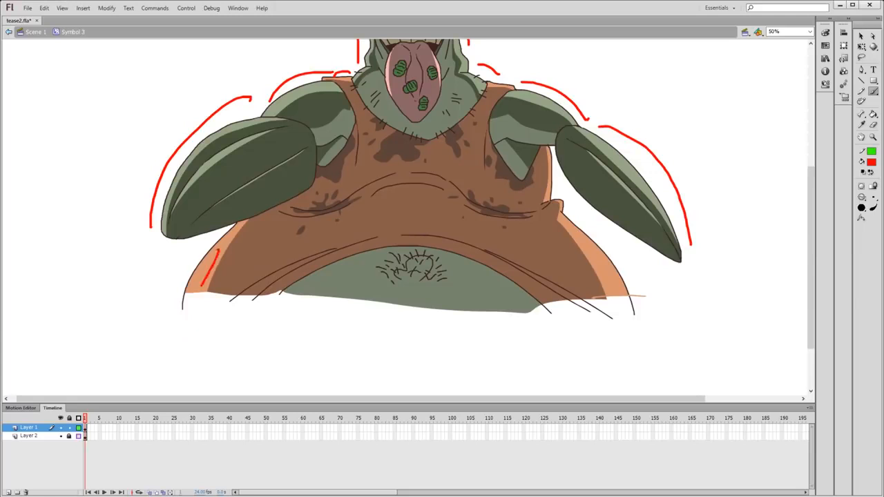
left_click_drag(172, 296, 220, 236)
left_click_drag(557, 172, 641, 283)
left_click_drag(525, 160, 523, 240)
left_click_drag(235, 333, 275, 359)
key("ctrl+z")
- Scribble red zigzag strokes across the character's face, chest and belly
mouse_move(317, 222)
left_mouse_down()
mouse_move(362, 213)
mouse_move(442, 316)
left_mouse_up()
mouse_move(469, 263)
left_mouse_down()
mouse_move(502, 337)
mouse_move(523, 241)
left_mouse_up()
mouse_move(407, 114)
left_mouse_down()
mouse_move(507, 156)
mouse_move(549, 293)
left_mouse_up()
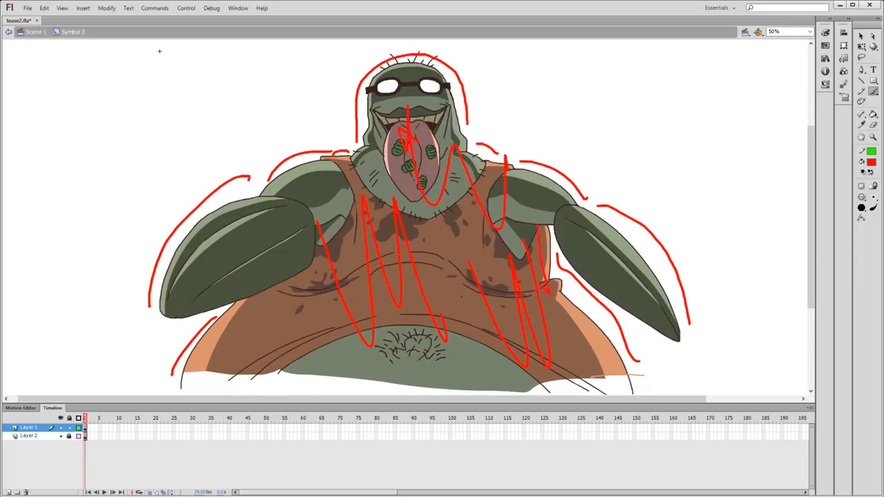
mouse_move(297, 221)
left_mouse_down()
mouse_move(366, 287)
mouse_move(477, 352)
left_mouse_up()
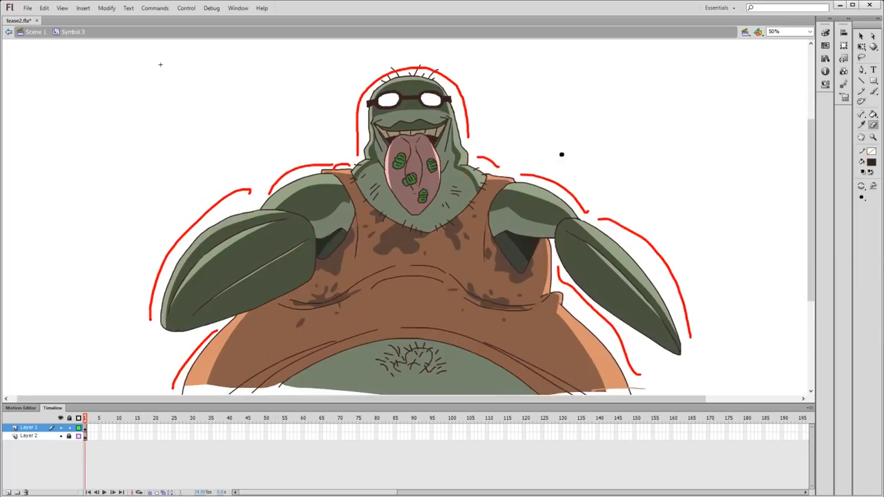
- Undo the red contour lines and the dark underarm recolouring on the character
key("ctrl+z")
key("ctrl+z")
key("ctrl+z")
key("ctrl+z")
key("ctrl+z")
key("ctrl+z")
key("ctrl+z")
key("ctrl+z")
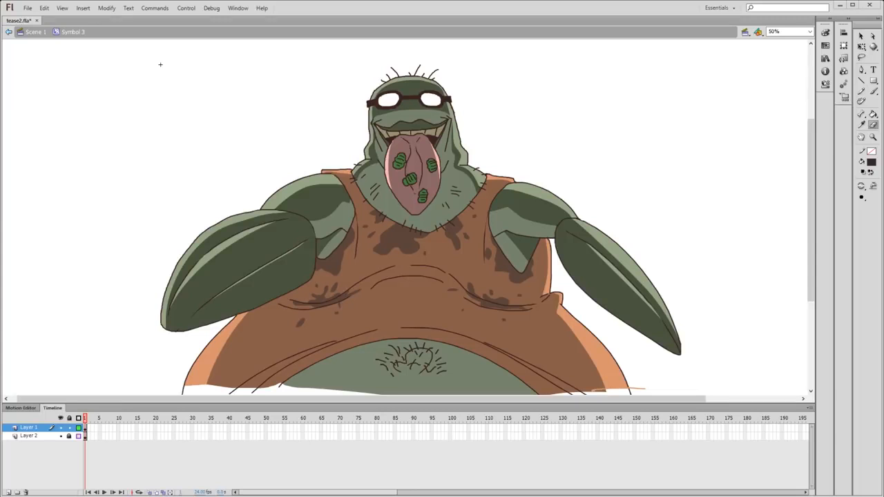
- Erase three slanted strips across the character, through the mouth, the chest and arms, and the belly
left_click_drag(321, 171, 691, 99)
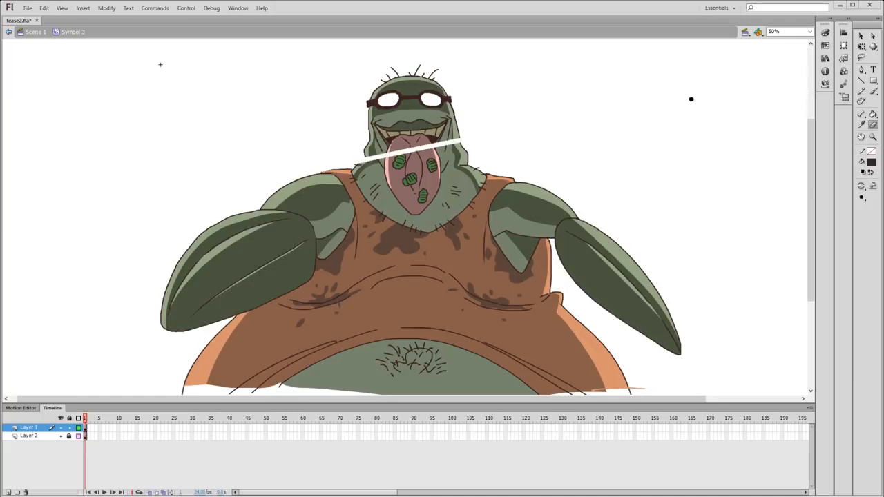
left_click_drag(179, 258, 672, 152)
left_click_drag(98, 321, 619, 242)
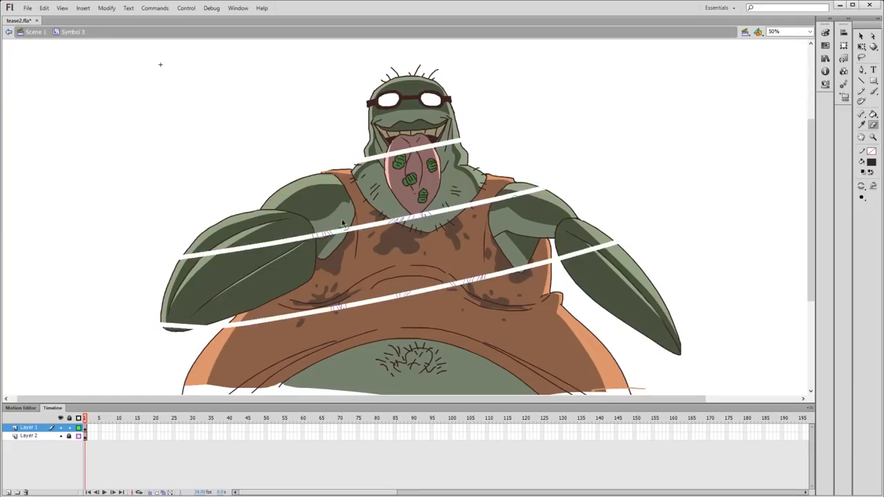